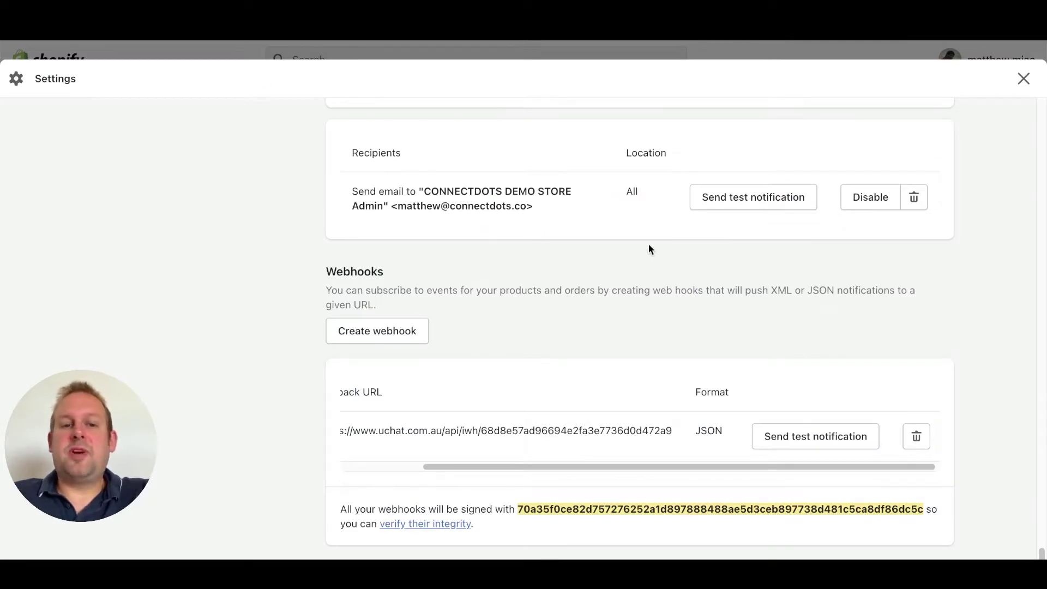
# Add a new Shopify webhook and set its Event to Draft order creation
pyautogui.click(401, 333)
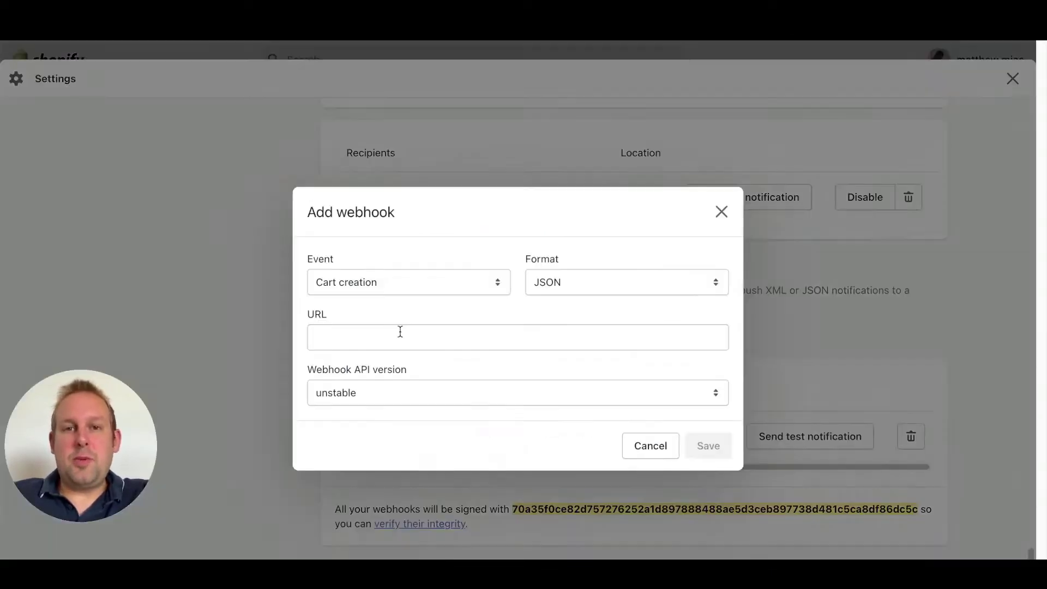
pyautogui.click(420, 285)
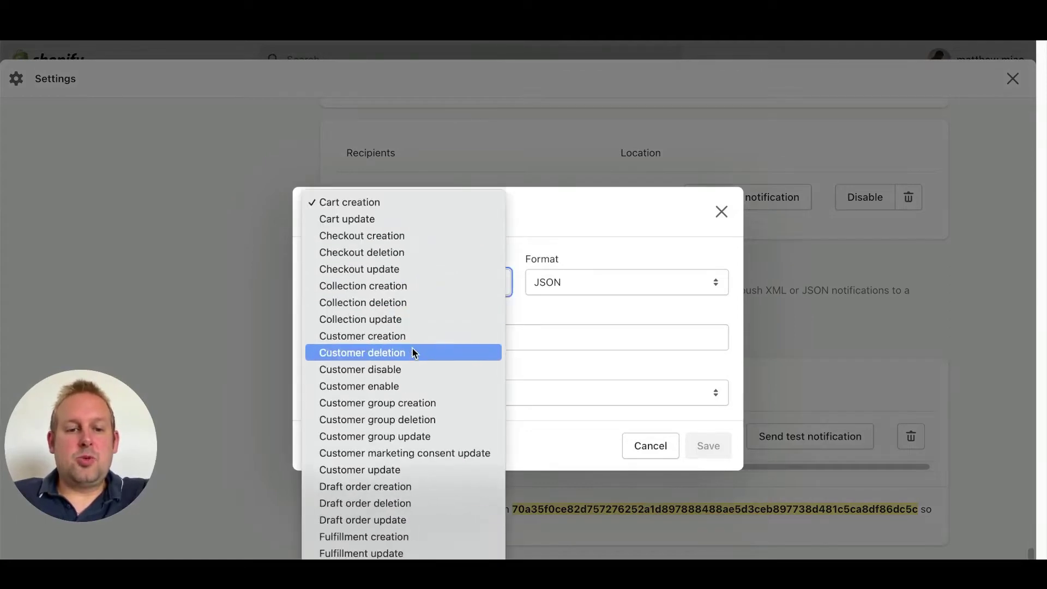
pyautogui.scroll(-3, 413, 353)
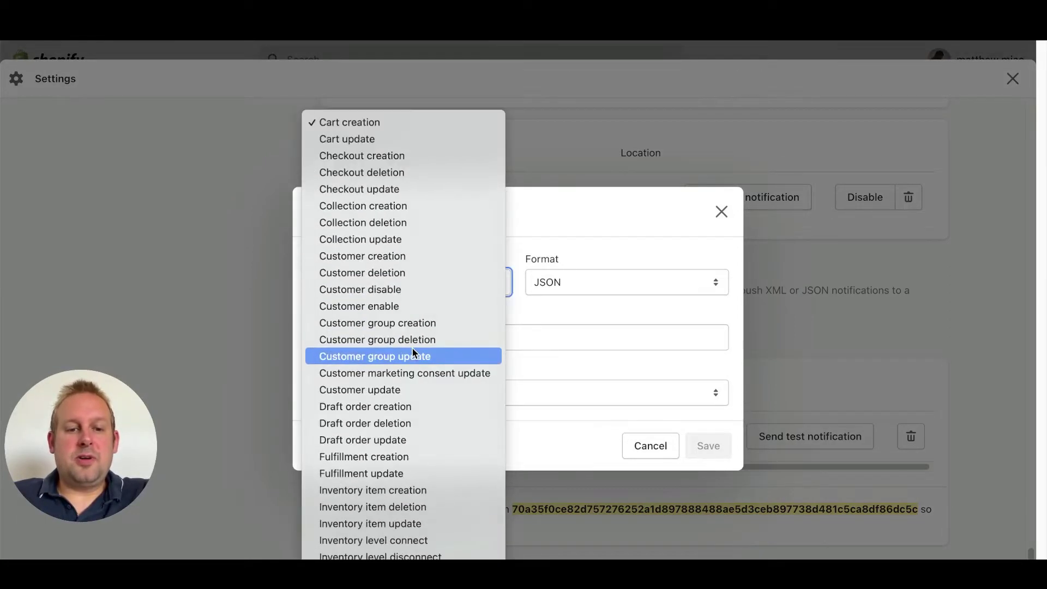
pyautogui.click(394, 408)
pyautogui.click(547, 333)
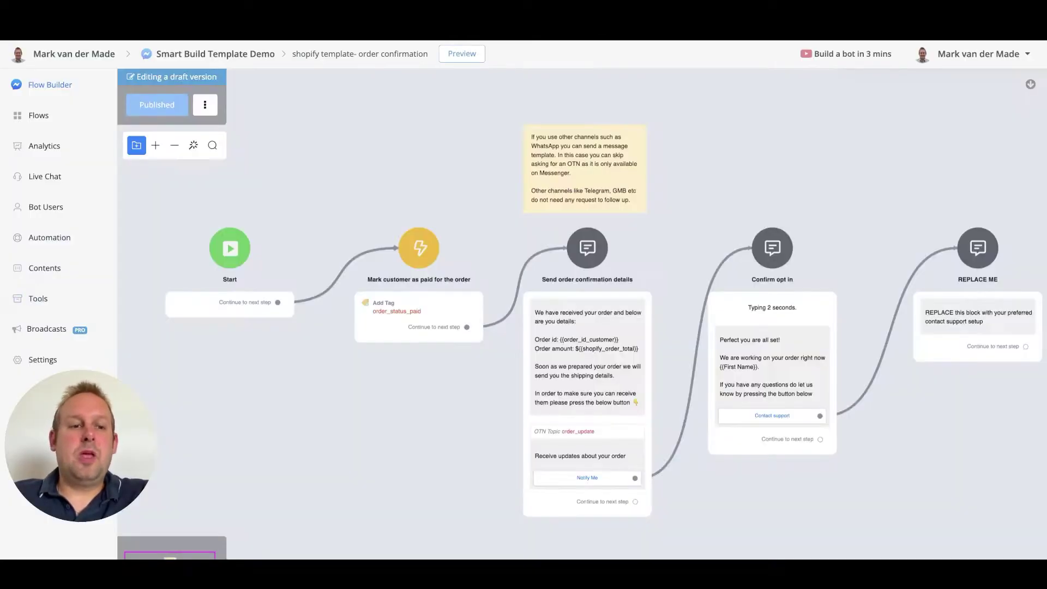
# Add and save the inbound webhook 'shopify_draft_order_created', then copy its Webhook Url
pyautogui.click(37, 298)
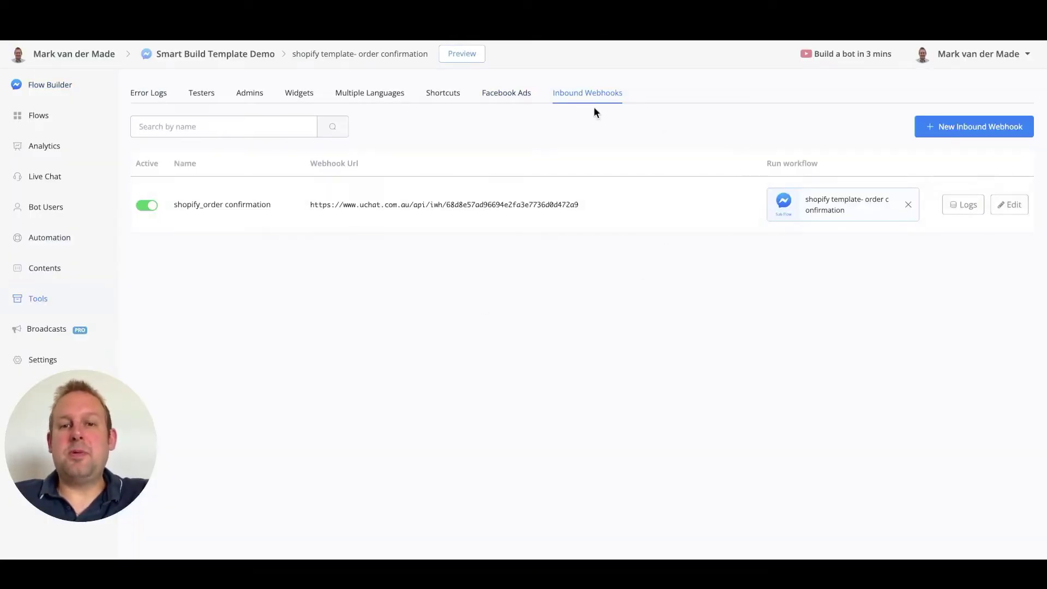
pyautogui.click(992, 127)
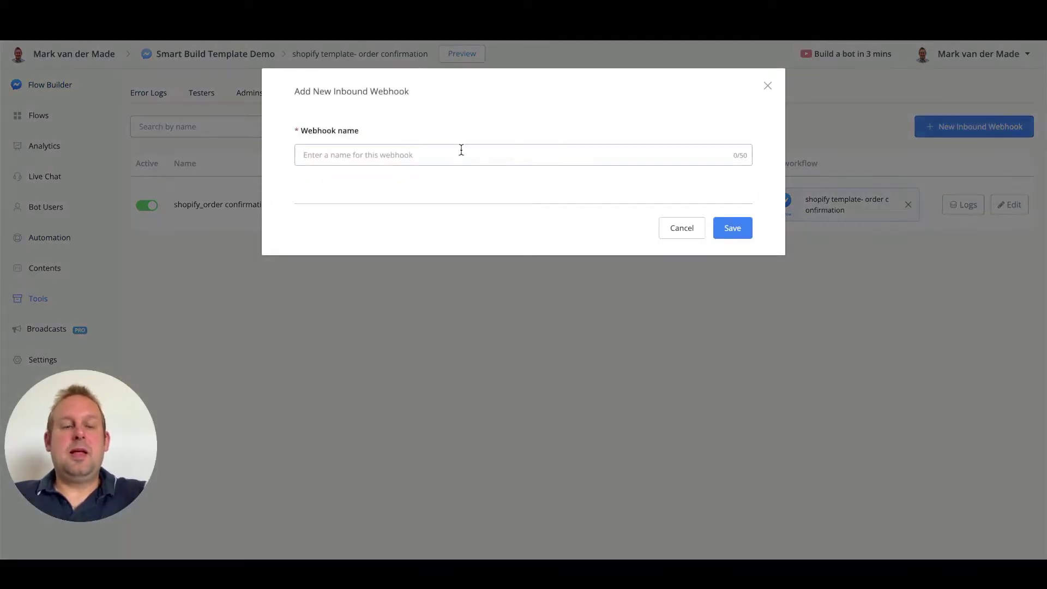
pyautogui.write('shopifx')
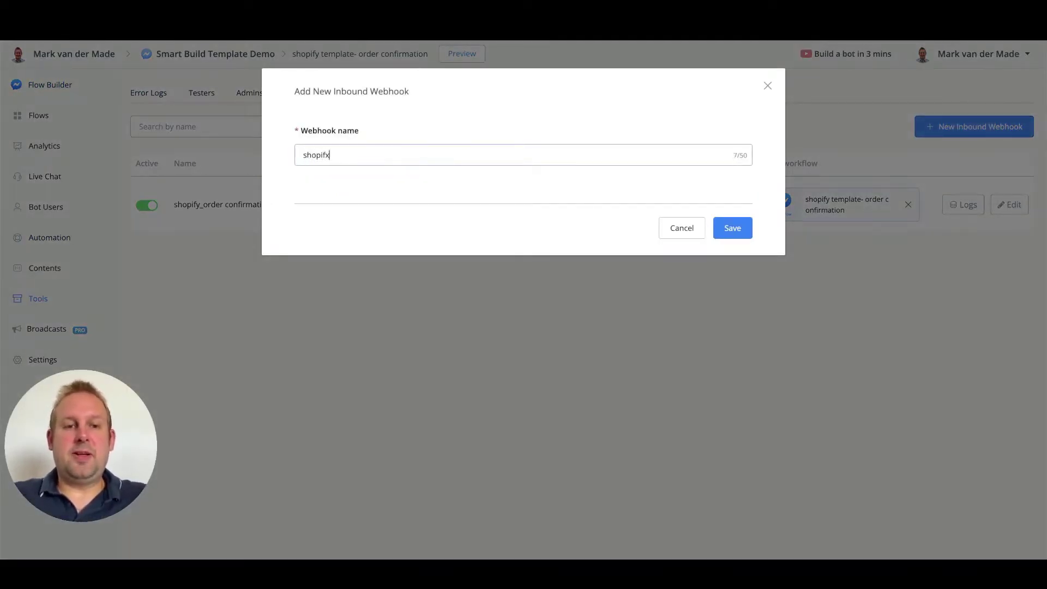
pyautogui.write('_draft_order_created')
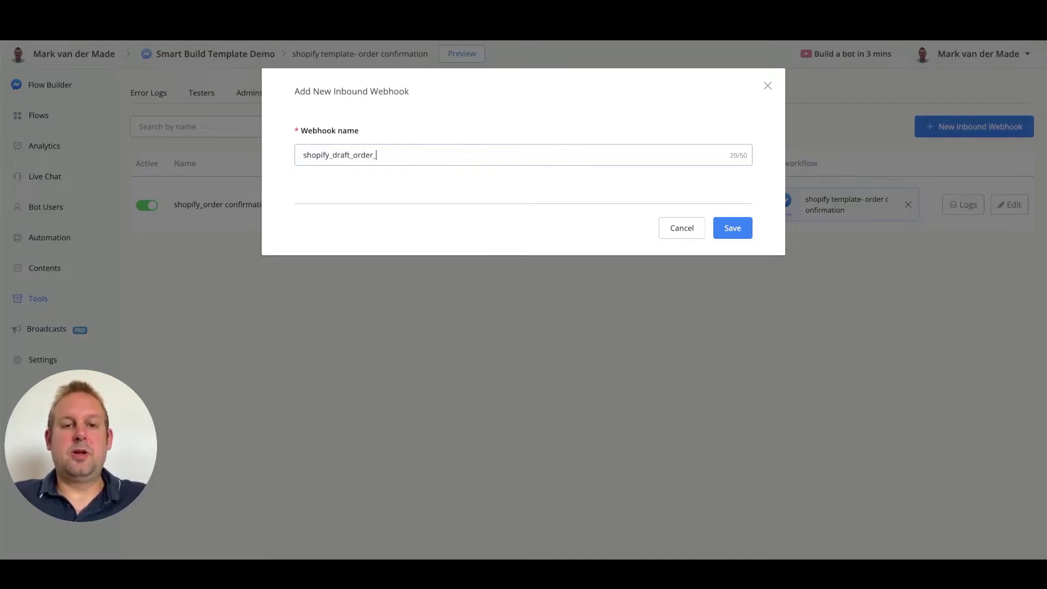
pyautogui.click(745, 228)
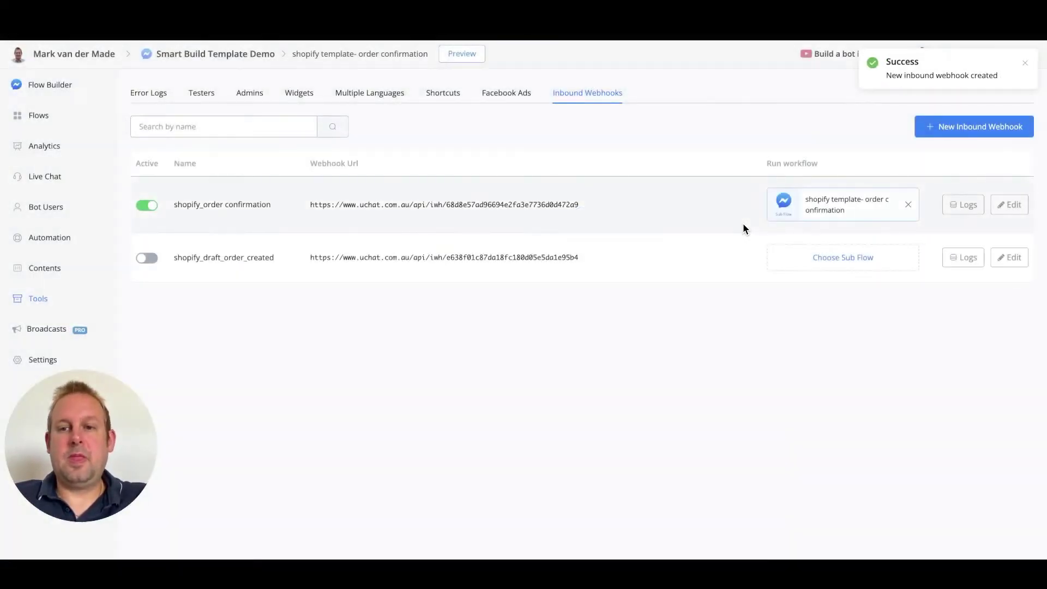
pyautogui.click(1007, 264)
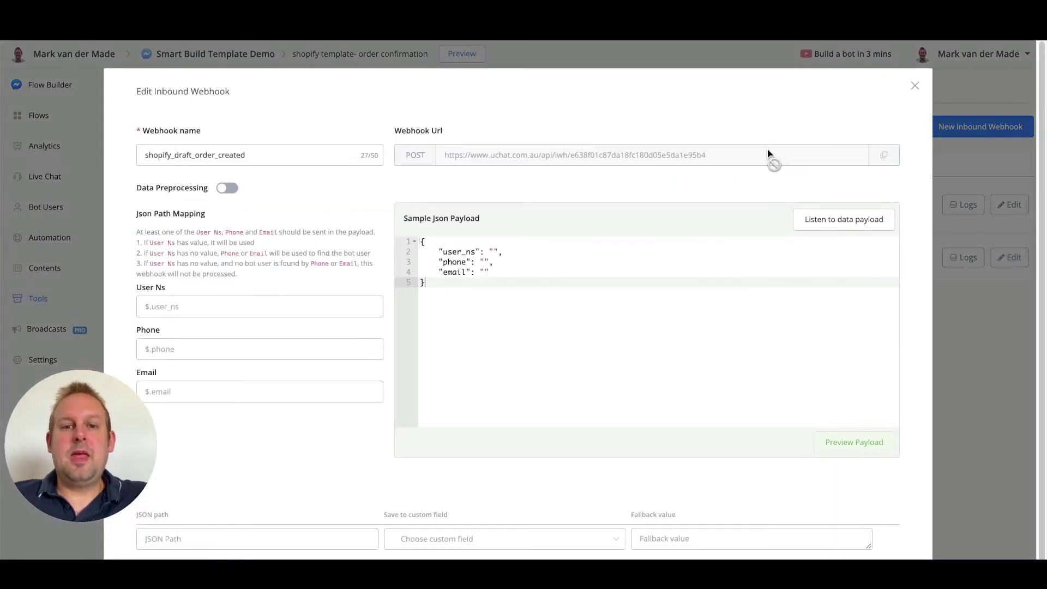
pyautogui.click(885, 156)
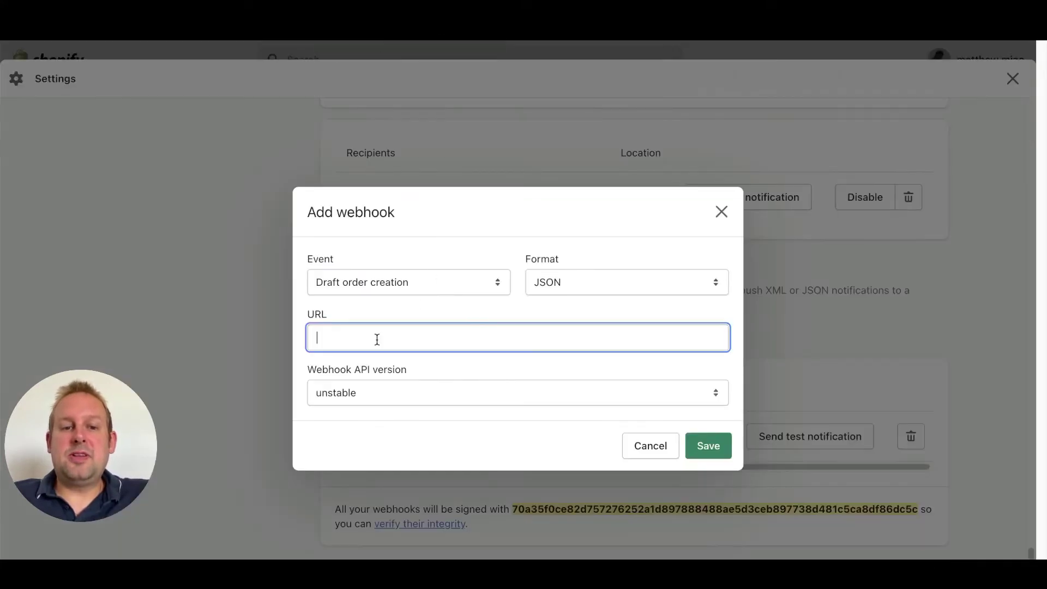
# Paste the uChat URL, select API version 2022-10 (Release candidate), and save the webhook
pyautogui.rightClick(378, 341)
pyautogui.click(416, 461)
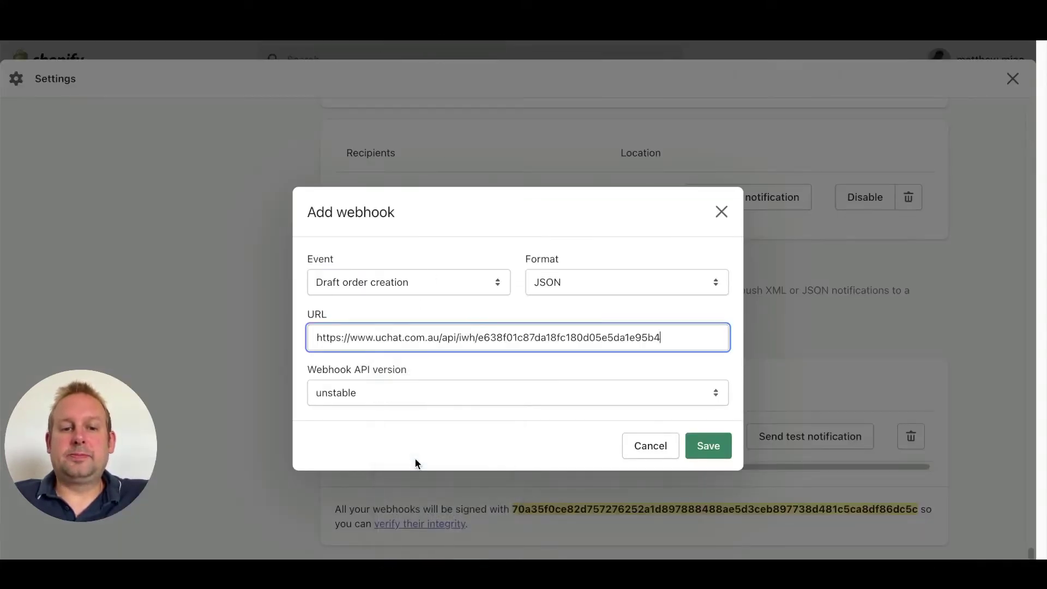
pyautogui.click(446, 397)
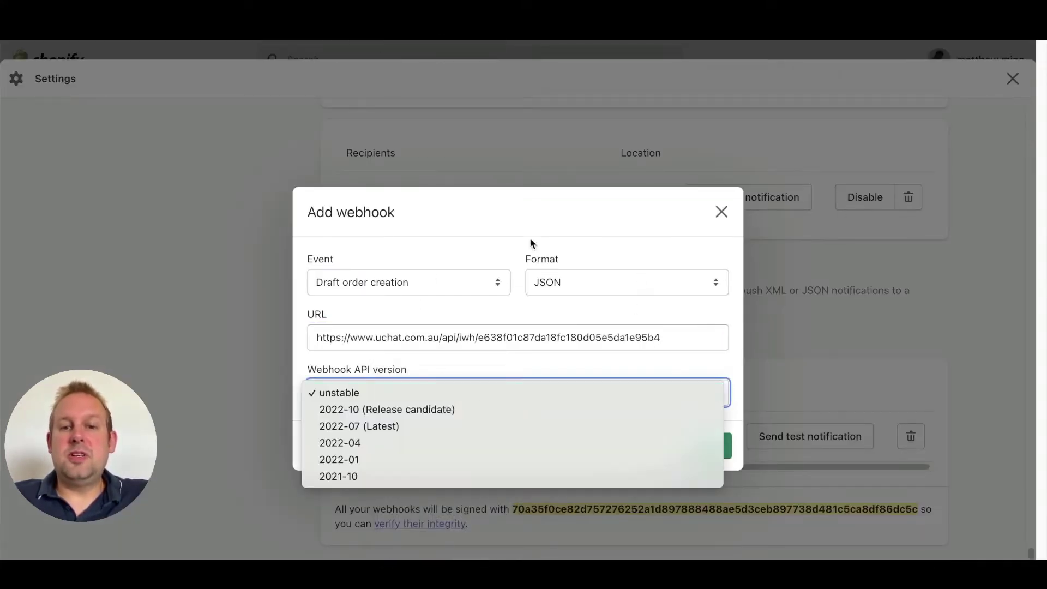
pyautogui.click(389, 410)
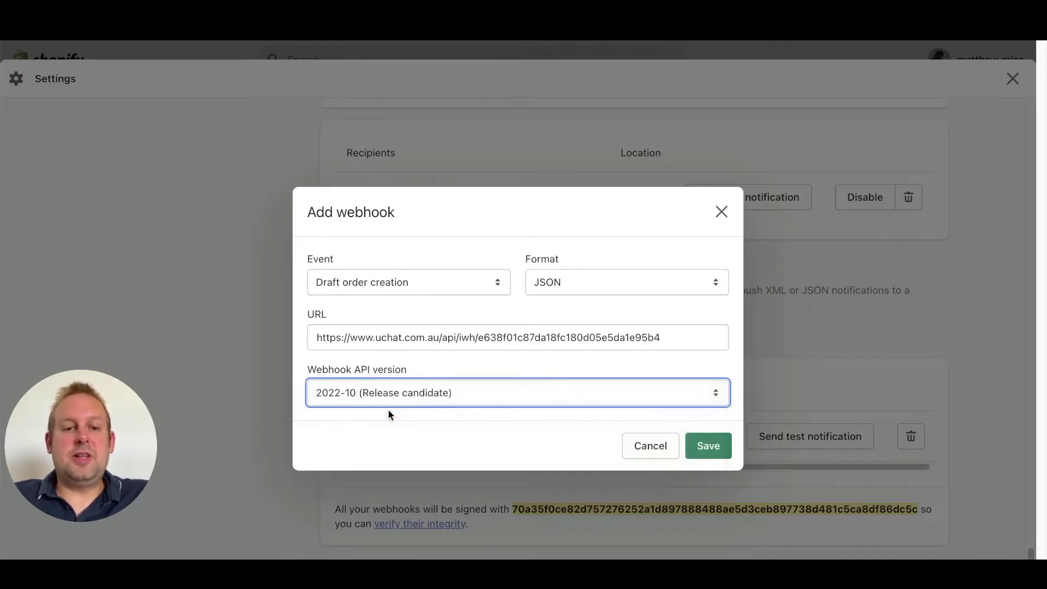
pyautogui.click(718, 447)
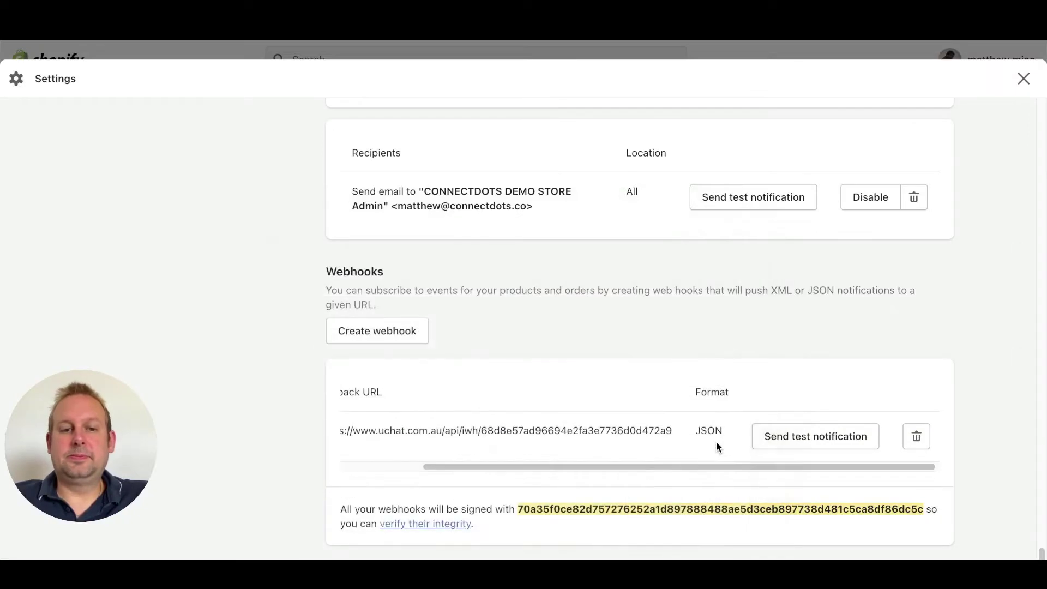
pyautogui.moveTo(578, 525); pyautogui.dragTo(458, 525)
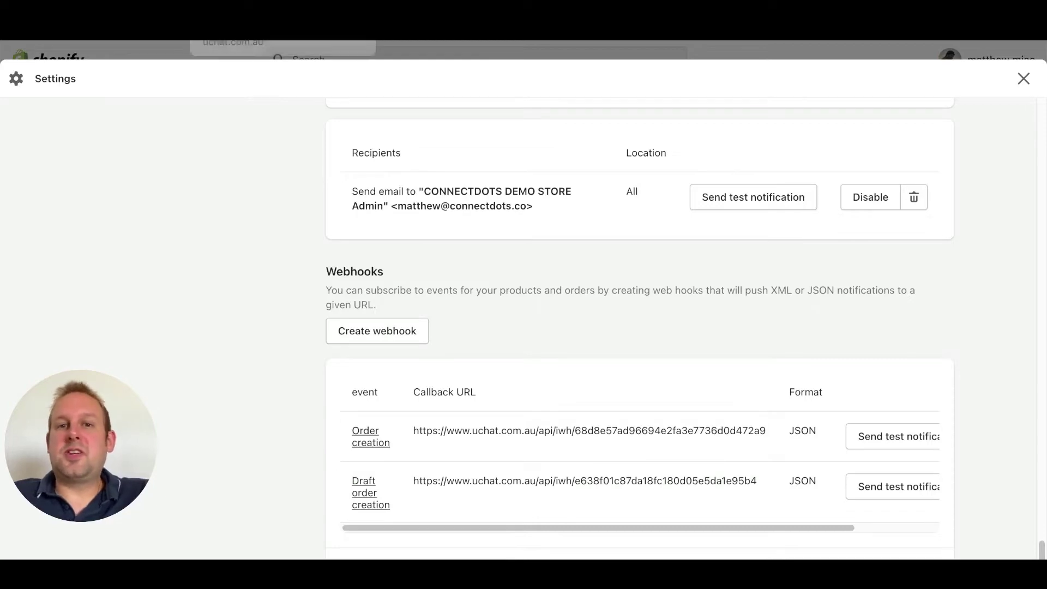
# Back in uChat, open the 'shopify template -shopping and checkout' sub flow
pyautogui.hotkey('ctrl', 'Tab')
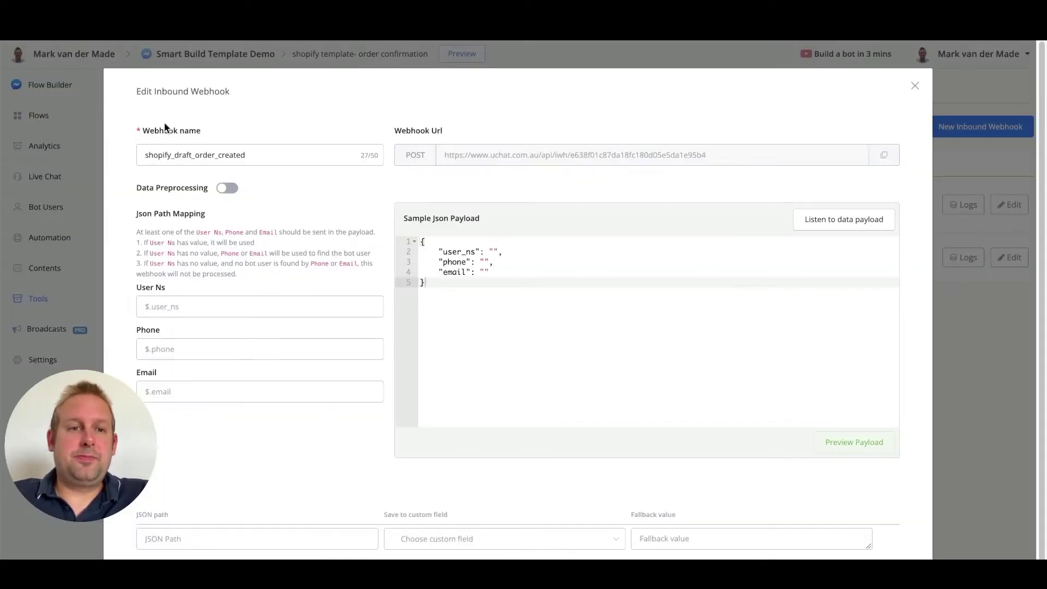
pyautogui.click(40, 121)
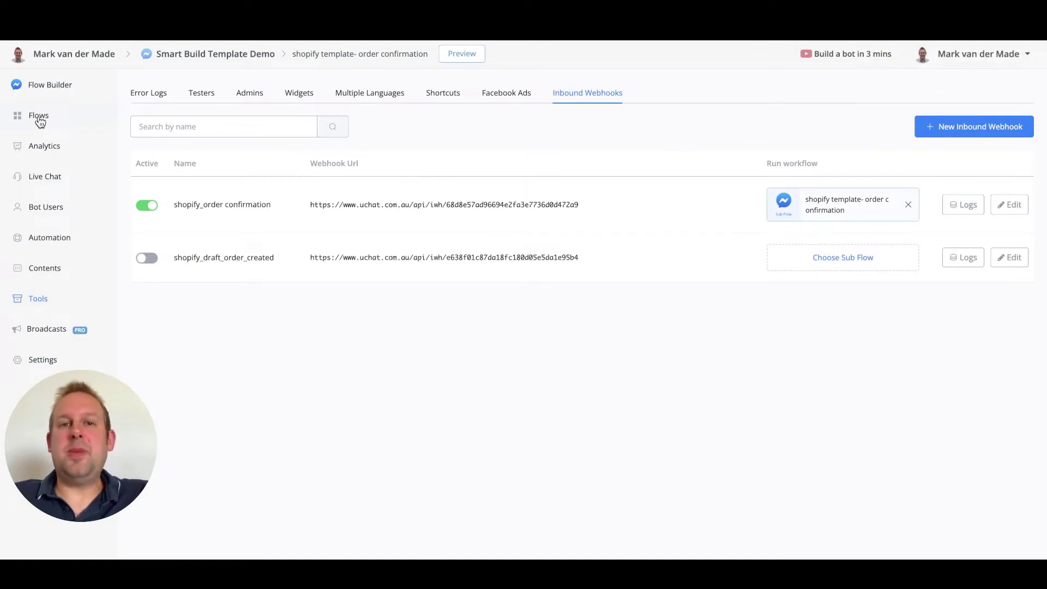
pyautogui.click(40, 121)
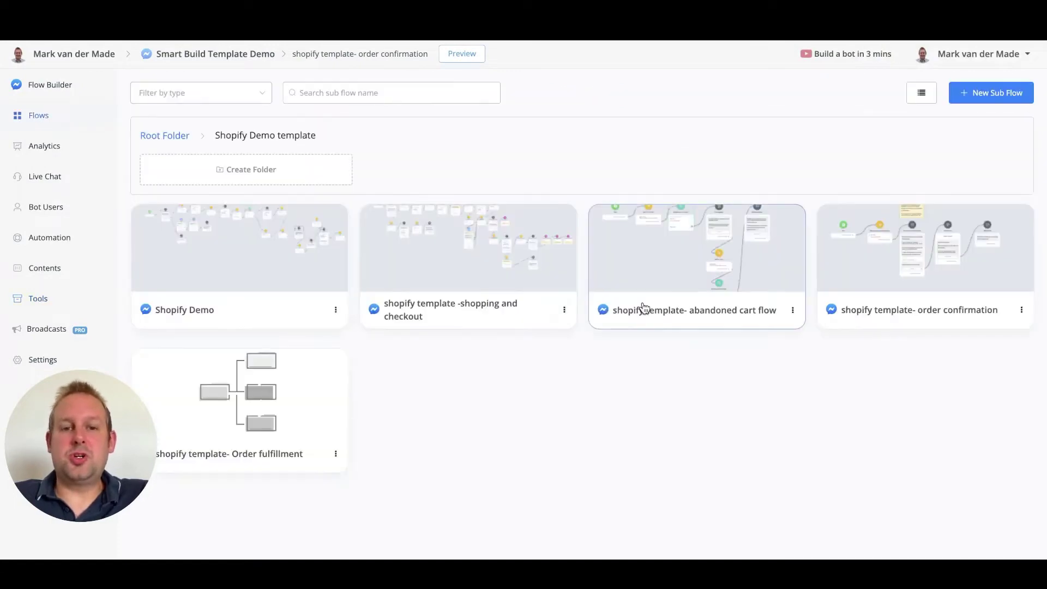
pyautogui.click(464, 269)
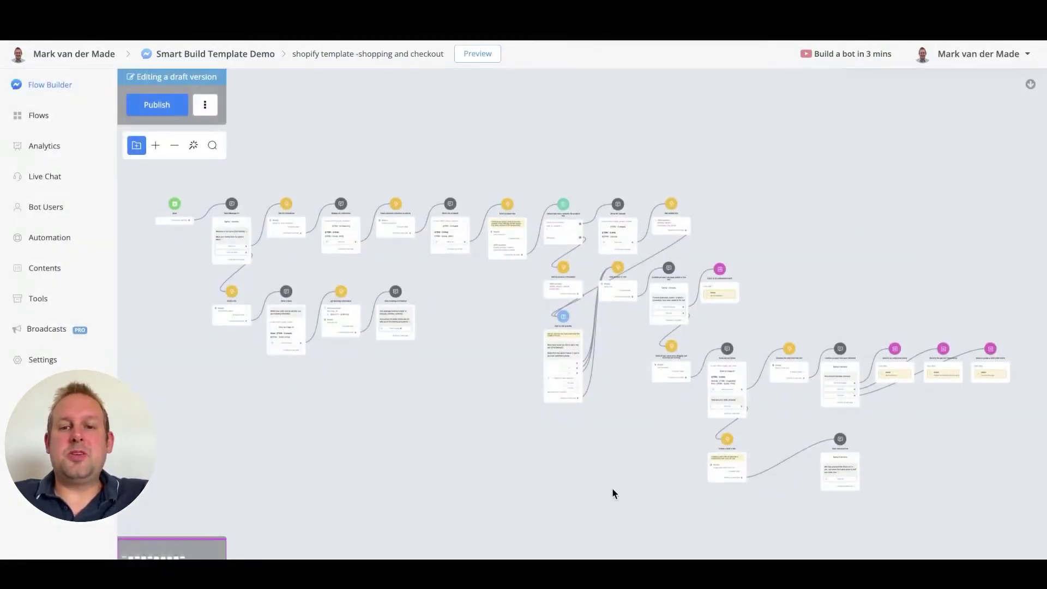
# Review the Create a draft order and Give checkout link nodes, then publish the flow
pyautogui.moveTo(612, 489); pyautogui.dragTo(378, 406)
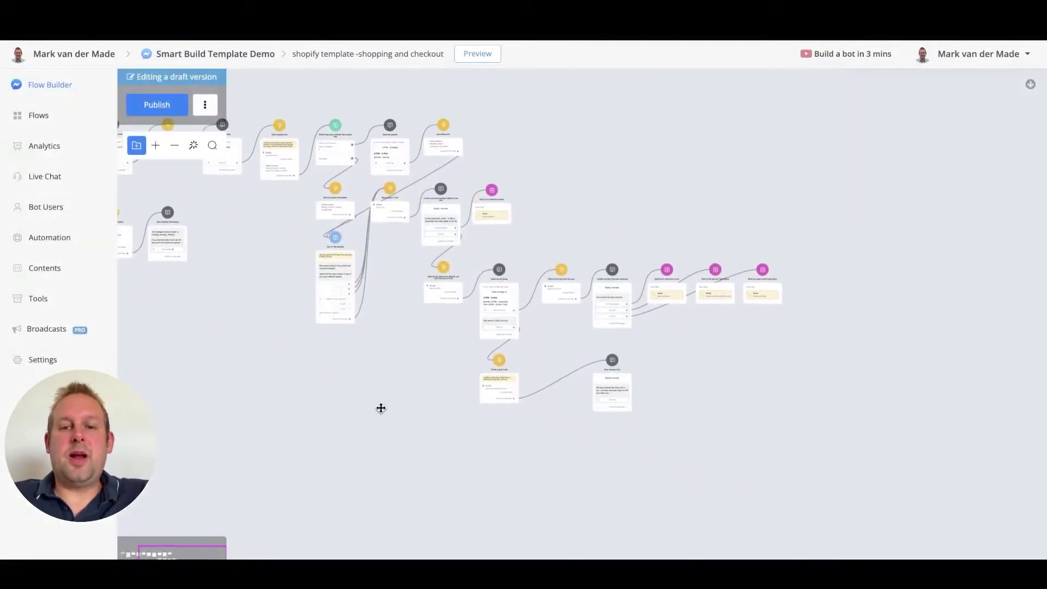
pyautogui.scroll(5, 566, 292)
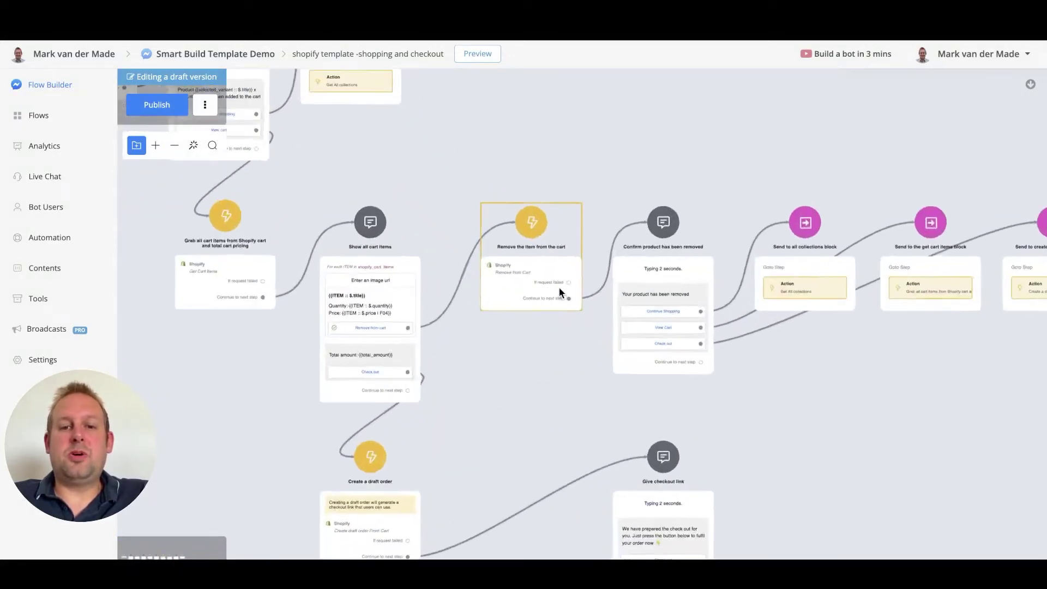
pyautogui.scroll(5, 557, 286)
pyautogui.scroll(-4, 556, 287)
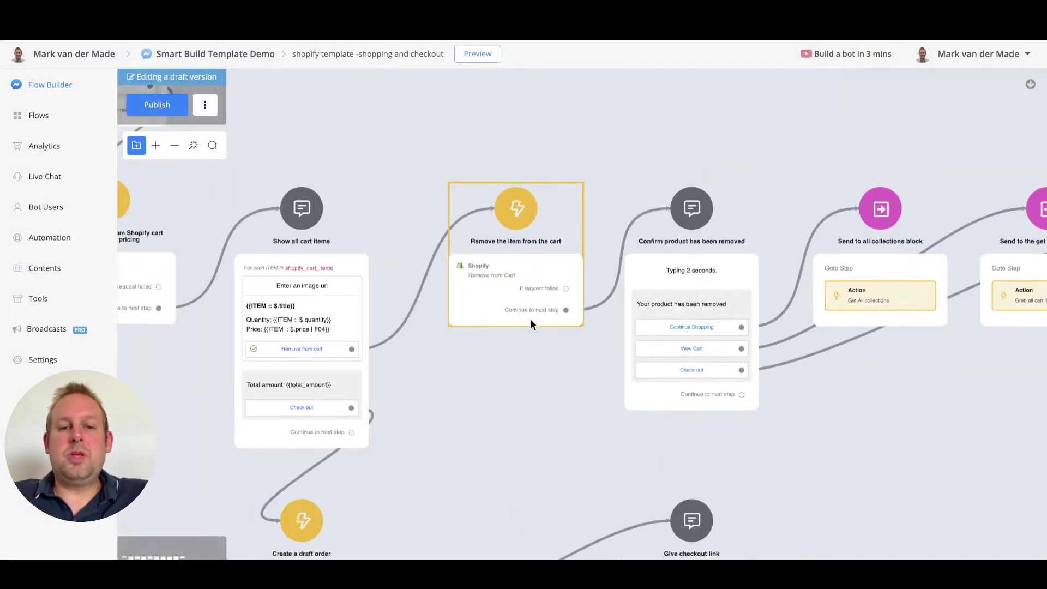
pyautogui.scroll(-6, 510, 386)
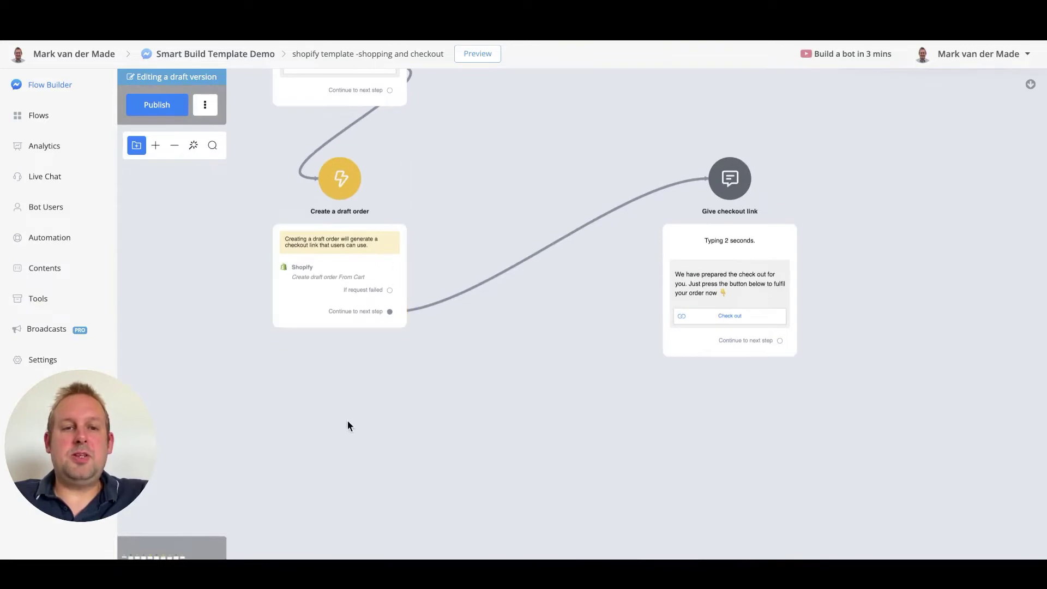
pyautogui.moveTo(348, 423); pyautogui.dragTo(519, 518)
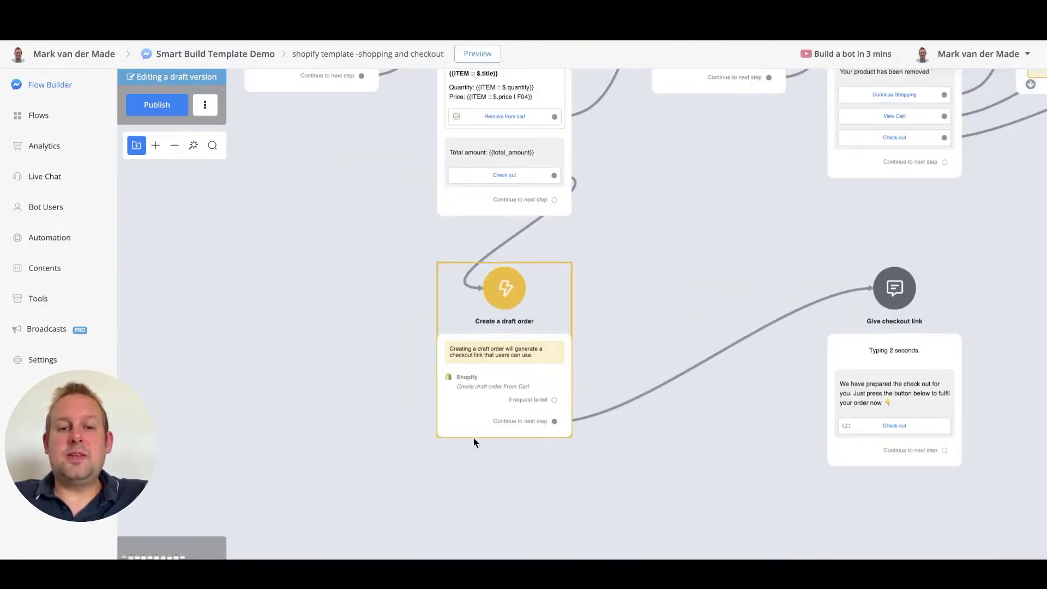
pyautogui.hscroll(5, 741, 490)
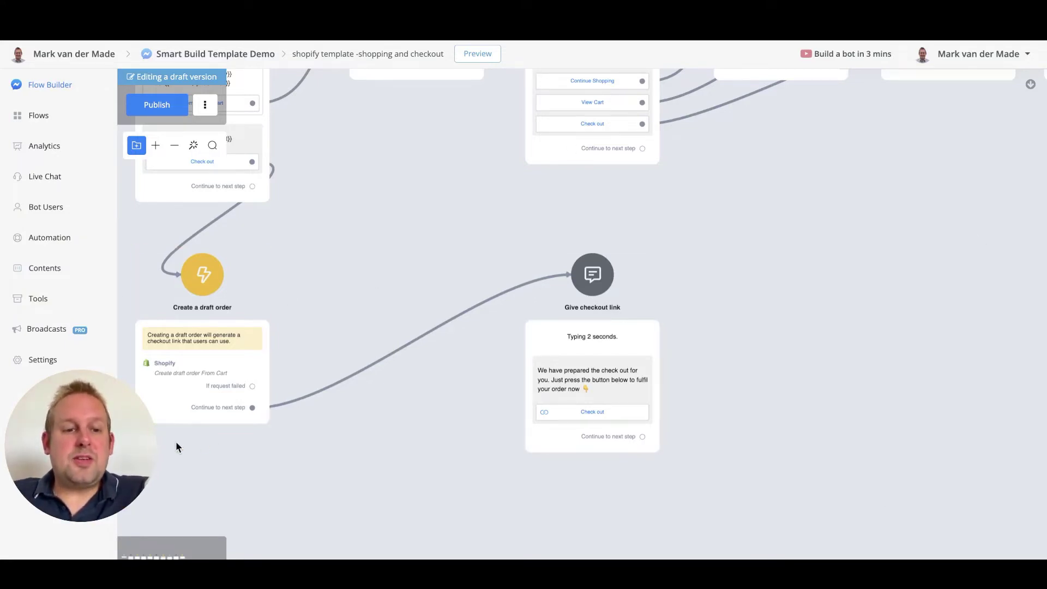
pyautogui.moveTo(201, 439); pyautogui.dragTo(378, 435)
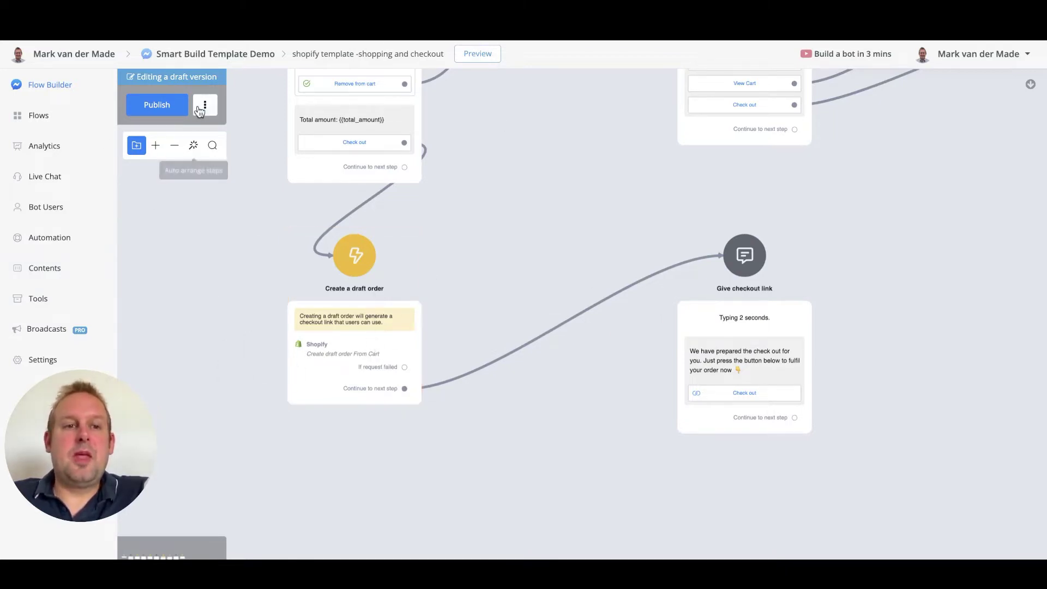
pyautogui.click(156, 106)
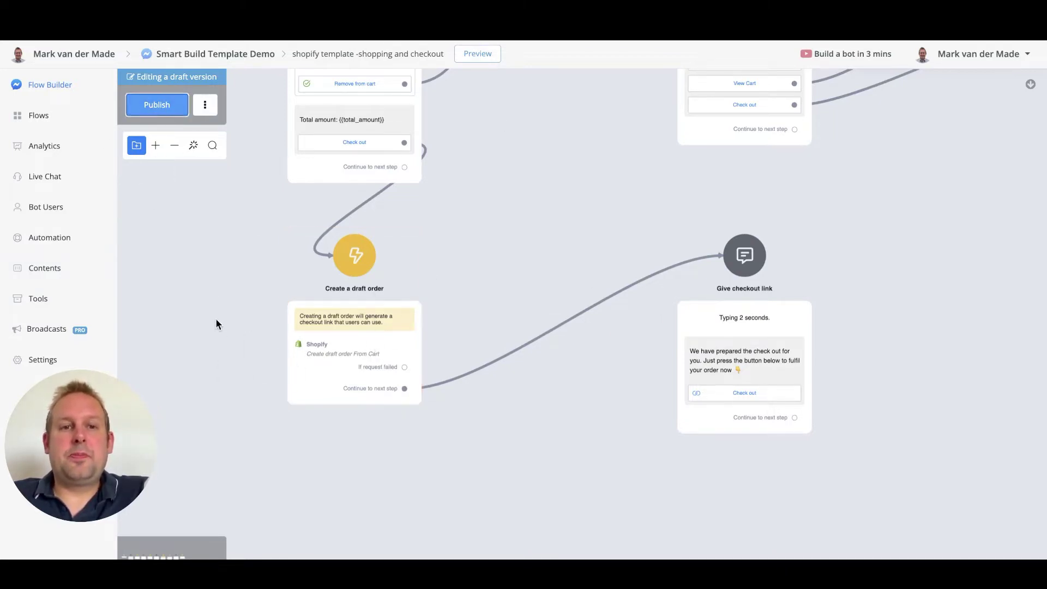
pyautogui.moveTo(215, 313); pyautogui.dragTo(310, 381)
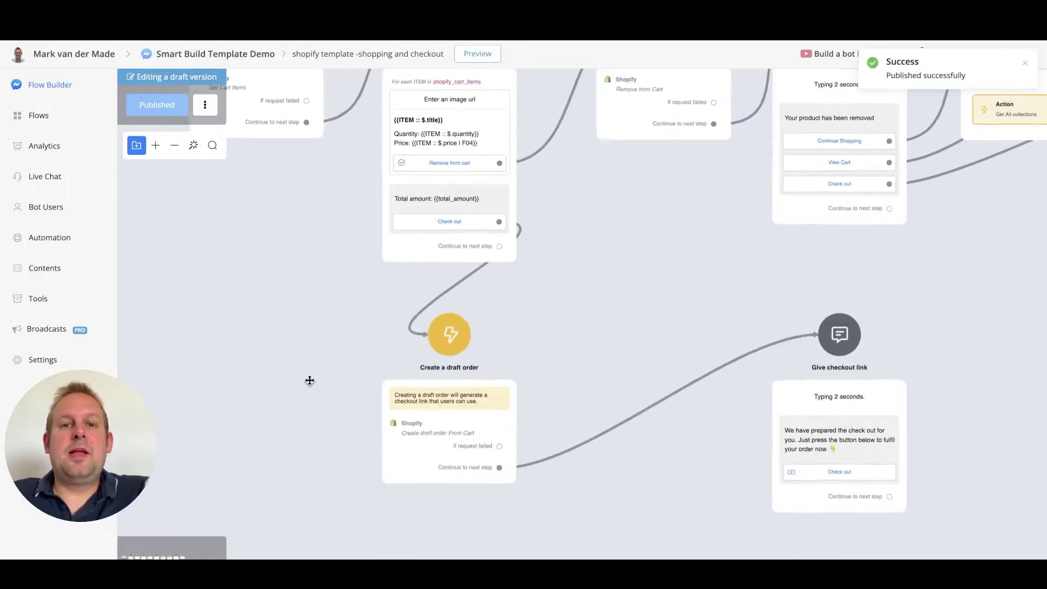
# Preview the bot's cart chat in Messenger, check Shopify's webhook settings, then reopen uChat Inbound Webhooks
pyautogui.click(467, 55)
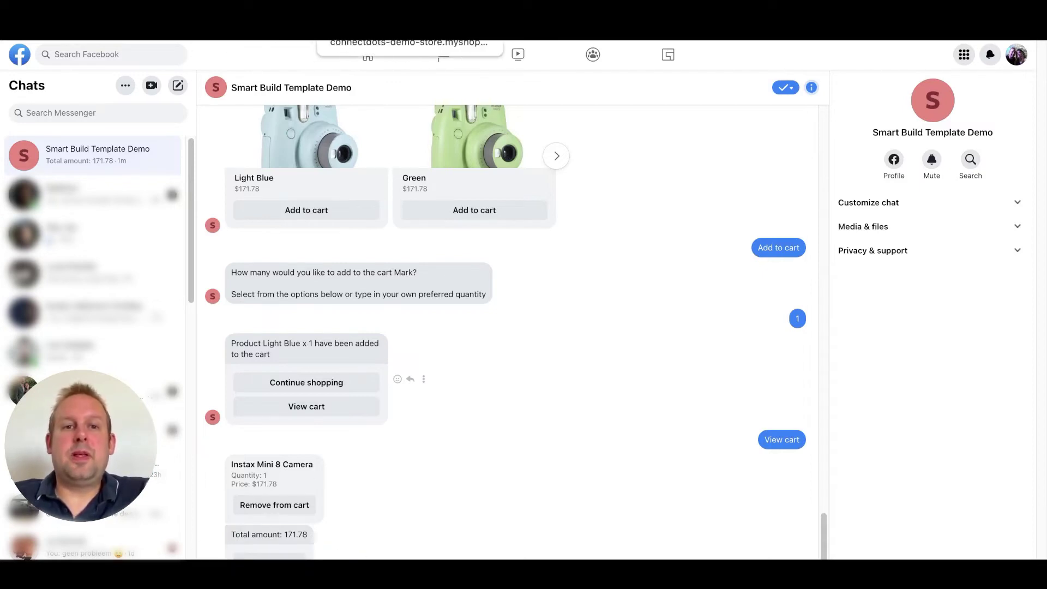
pyautogui.click(371, 30)
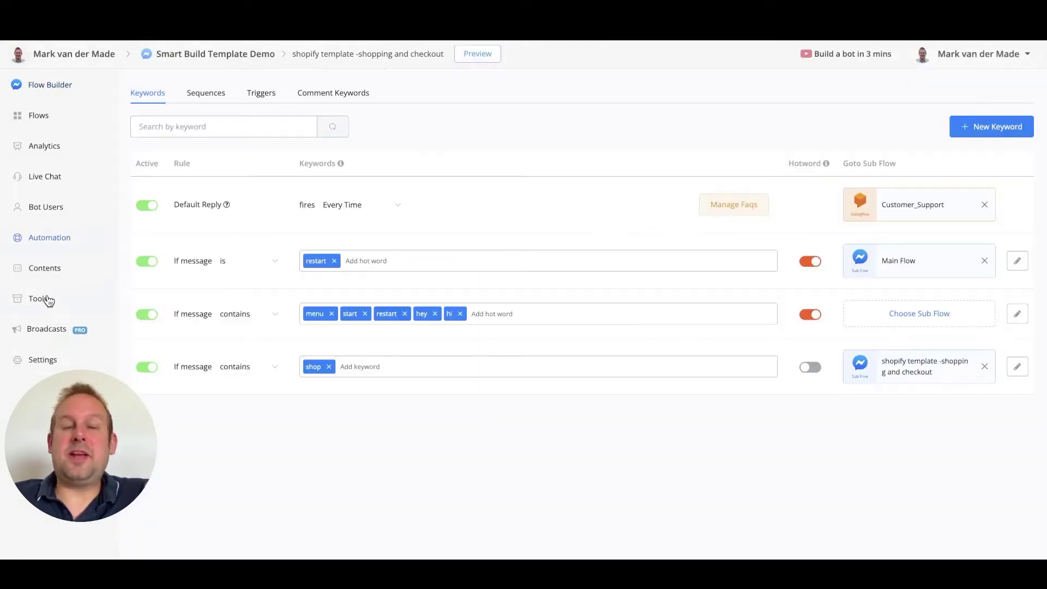
pyautogui.click(48, 300)
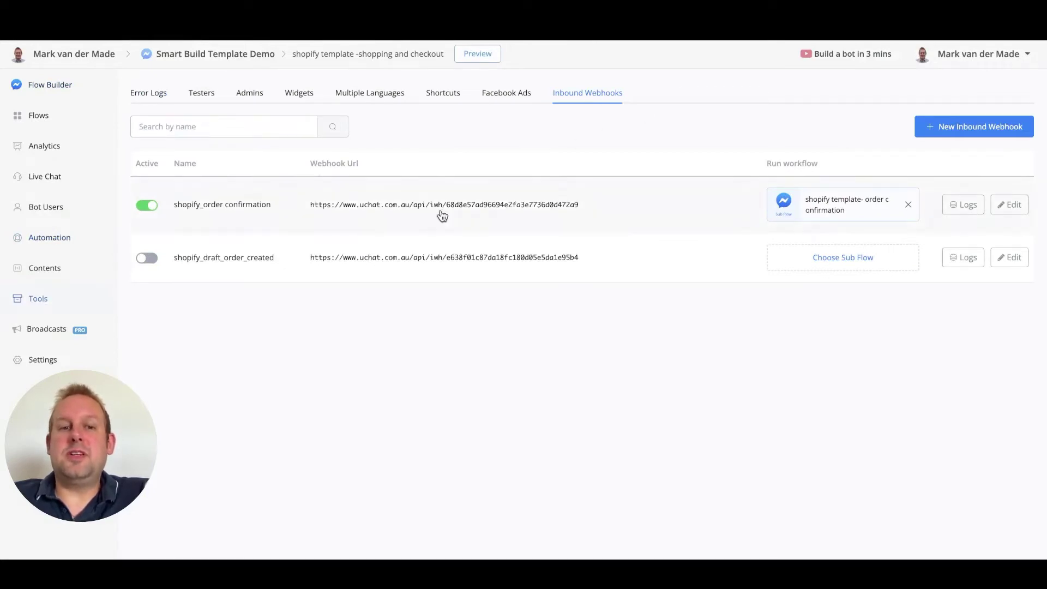
# Edit shopify_draft_order_created and begin listening for a data payload
pyautogui.click(1010, 257)
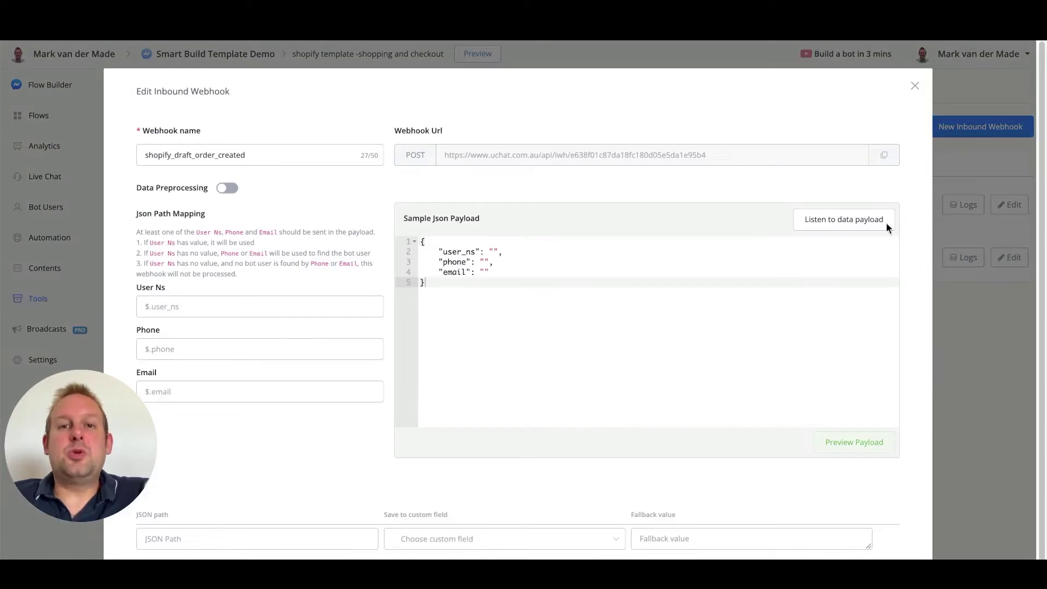
pyautogui.click(847, 218)
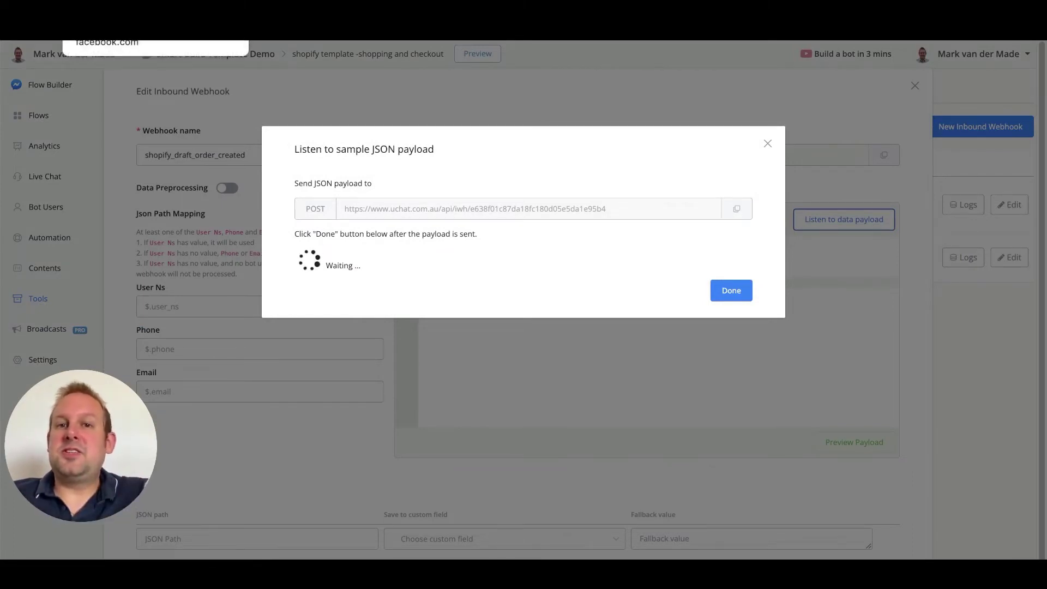
# In the Messenger bot chat, check out the cart under the cart total
pyautogui.click(109, 14)
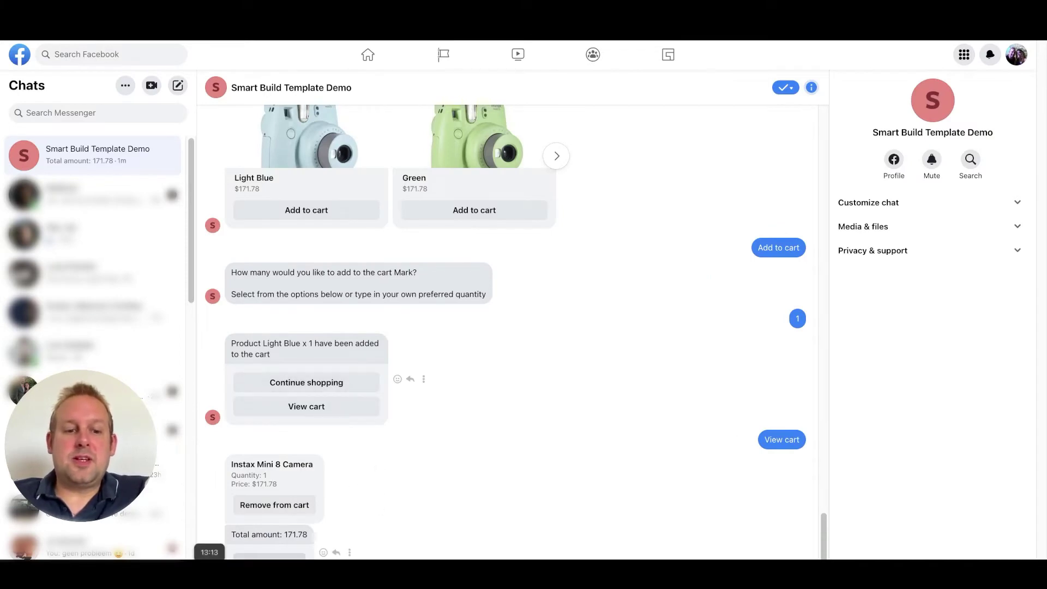
pyautogui.click(270, 556)
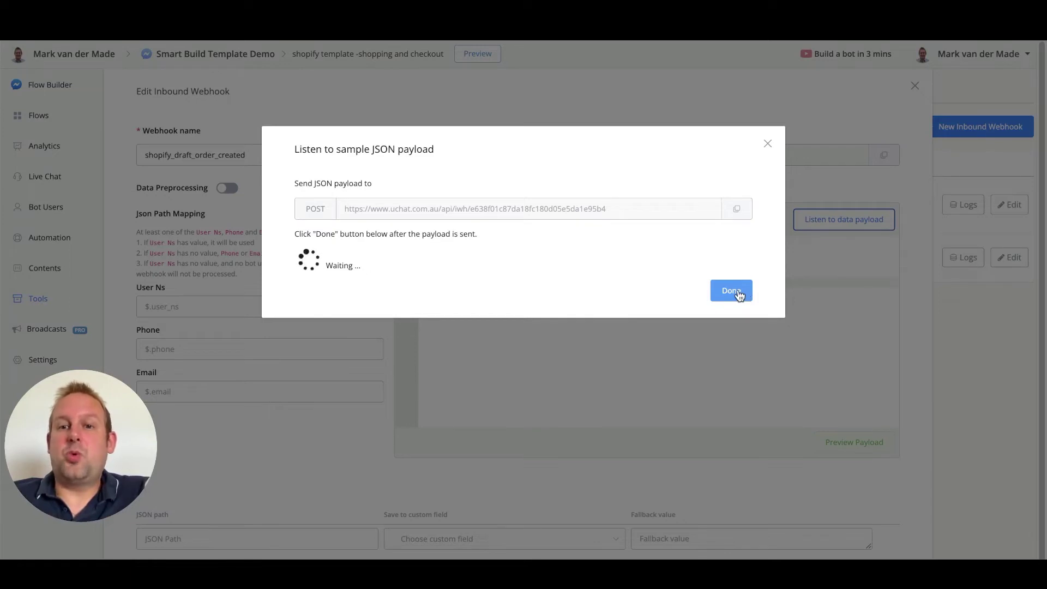
# Confirm the listener and review the received draft order #D50 sample JSON payload
pyautogui.click(741, 296)
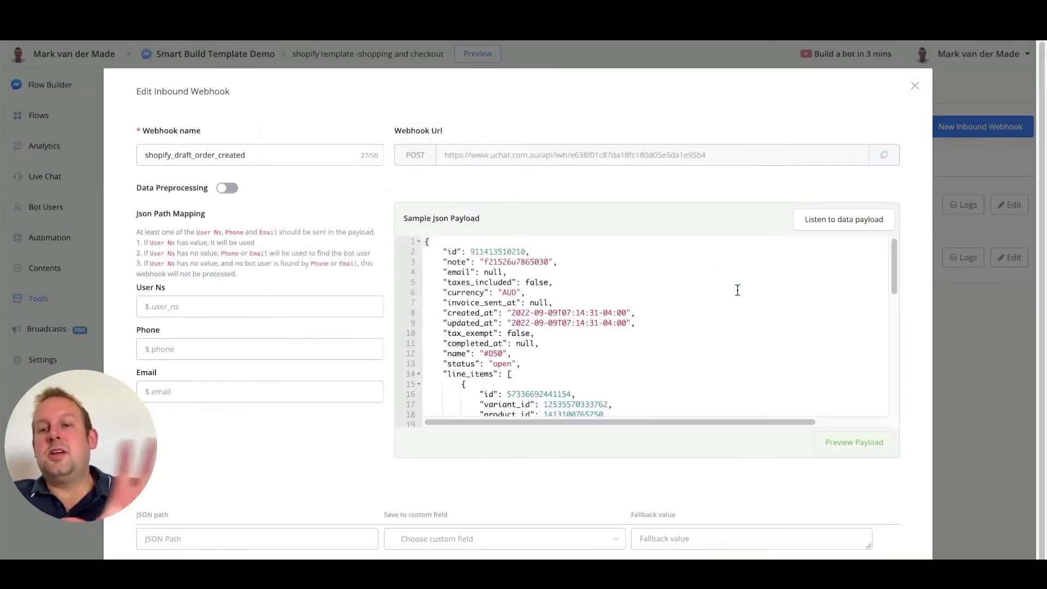
pyautogui.scroll(-5, 491, 300)
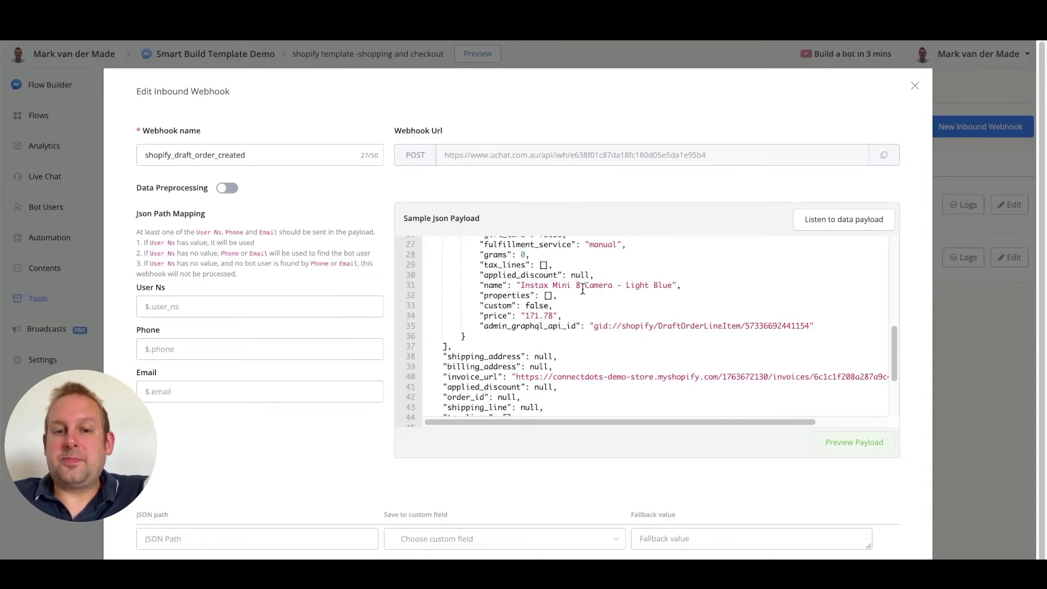
pyautogui.scroll(5, 584, 288)
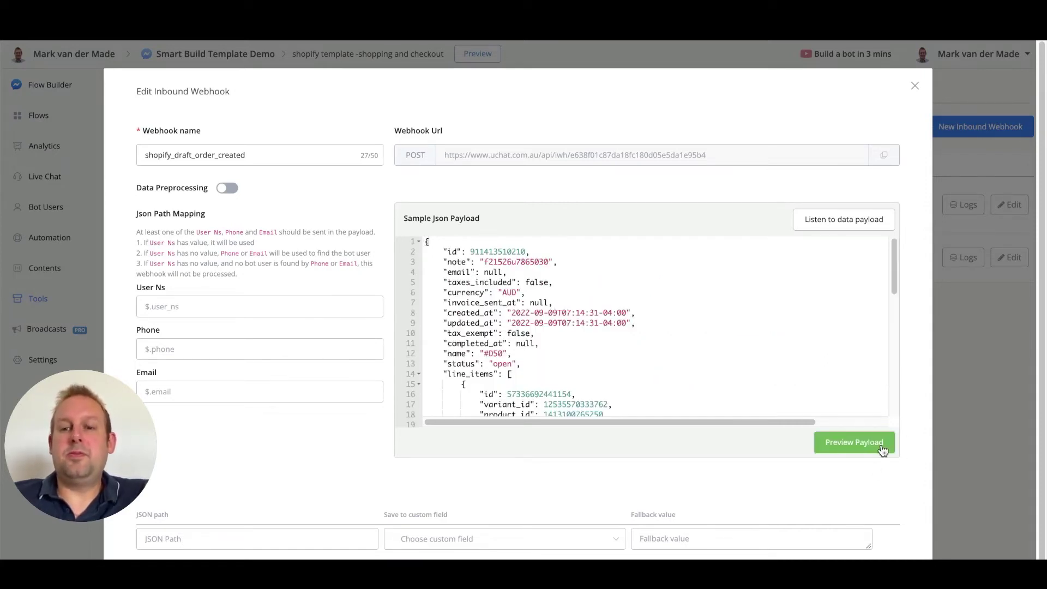
# Pick the note field from the sample payload and copy its $.note path
pyautogui.click(854, 443)
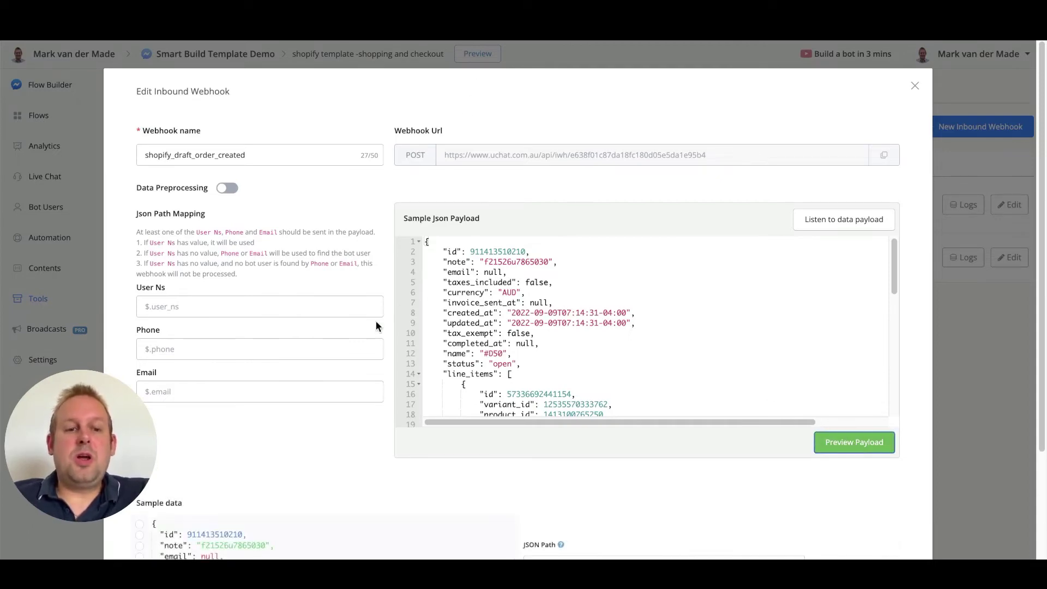
pyautogui.scroll(-5, 280, 377)
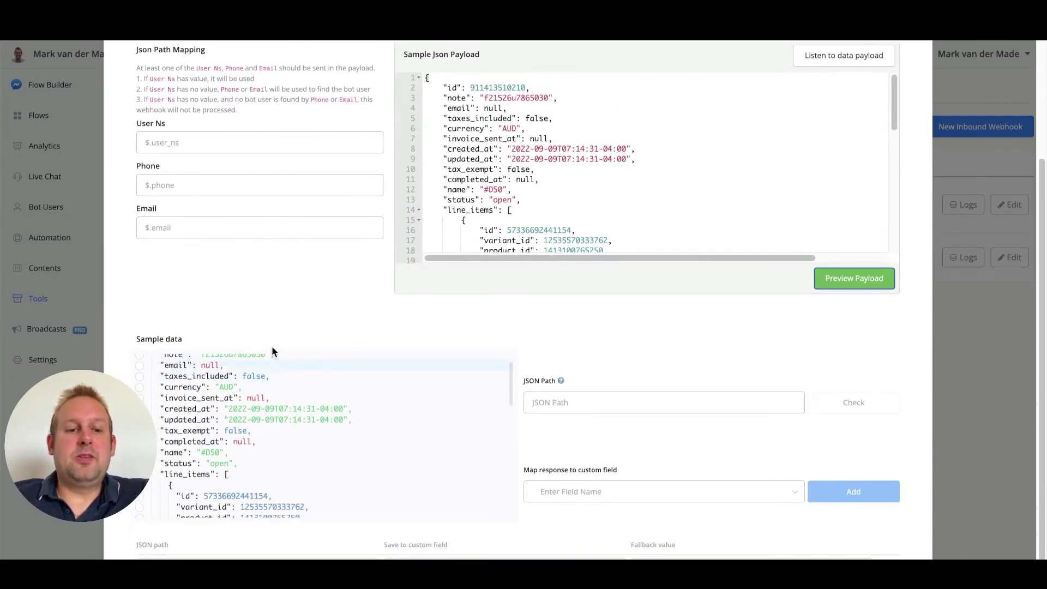
pyautogui.scroll(2, 241, 393)
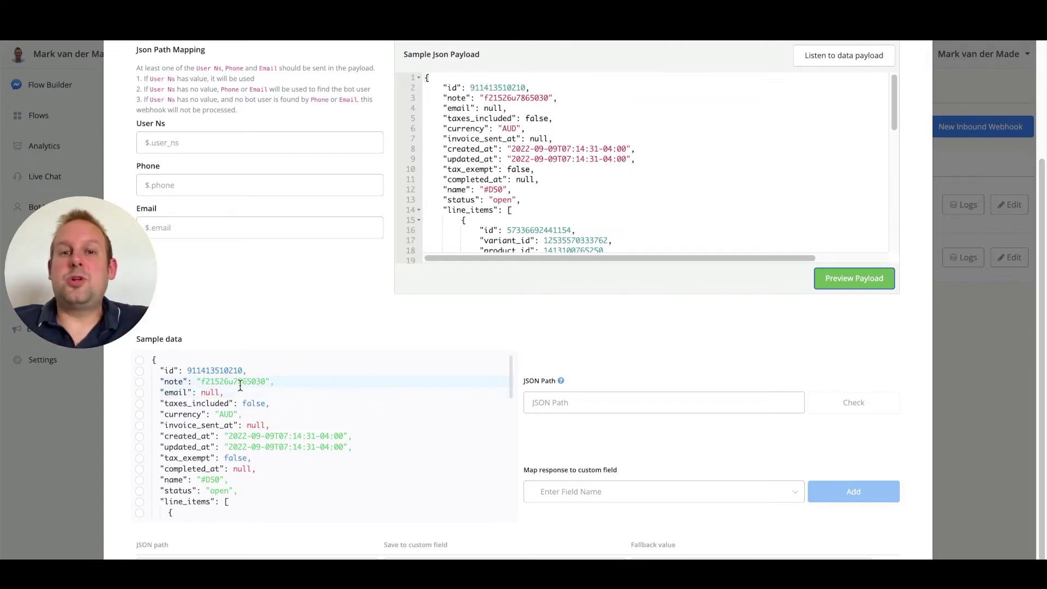
pyautogui.click(140, 383)
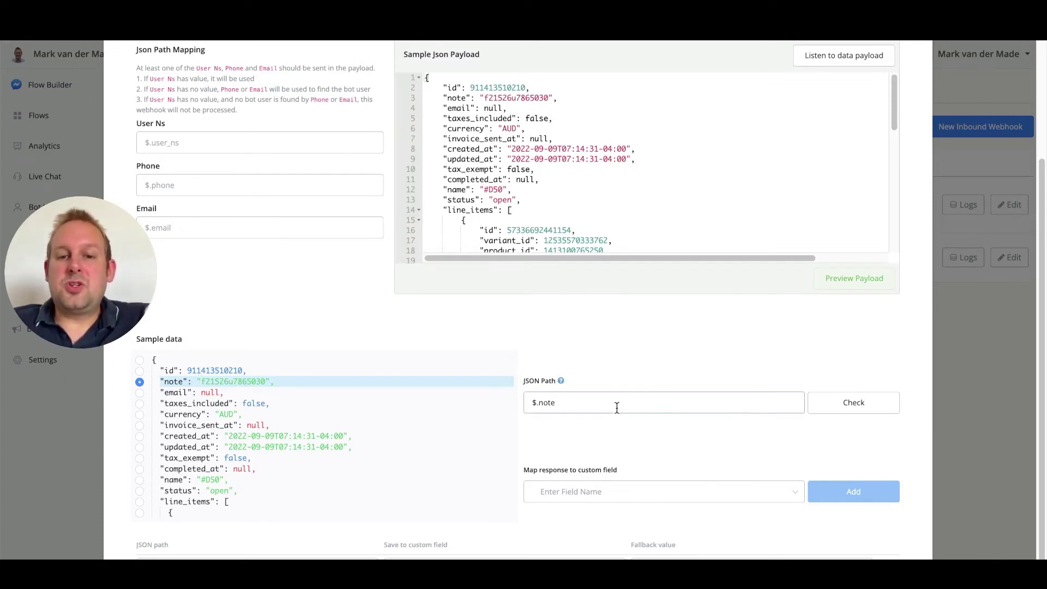
pyautogui.moveTo(556, 406); pyautogui.dragTo(526, 407)
pyautogui.hotkey('ctrl', 'c')
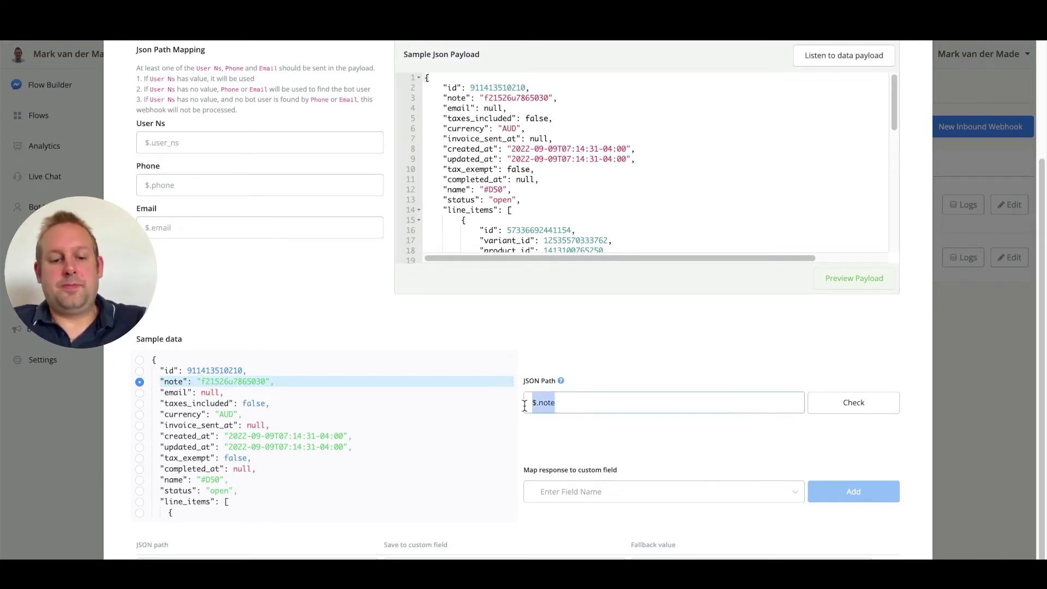
# Paste $.note into the User Ns field of the Json Path Mapping
pyautogui.click(188, 141)
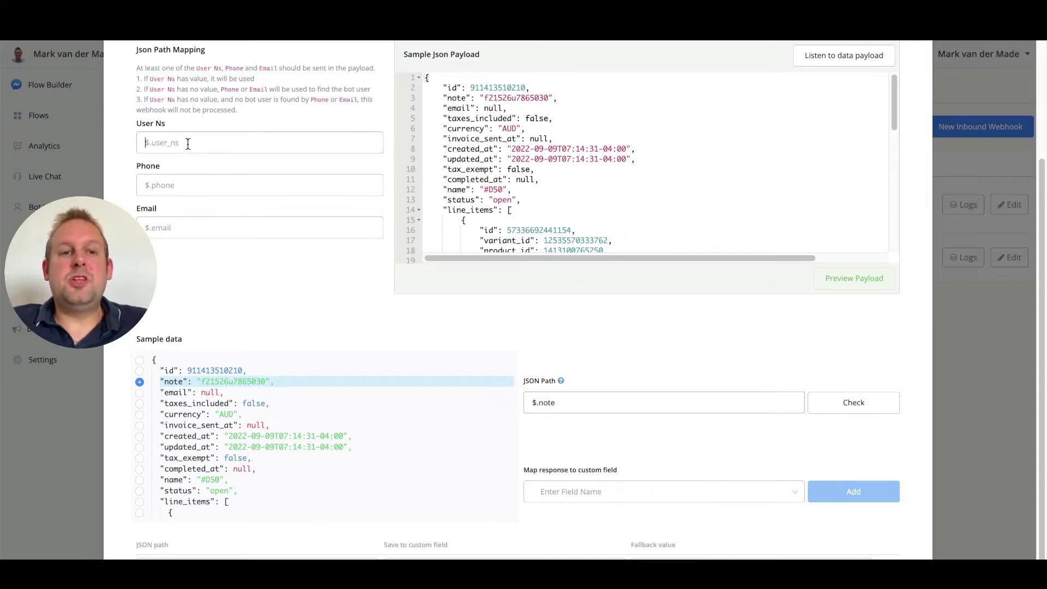
pyautogui.scroll(1, 210, 173)
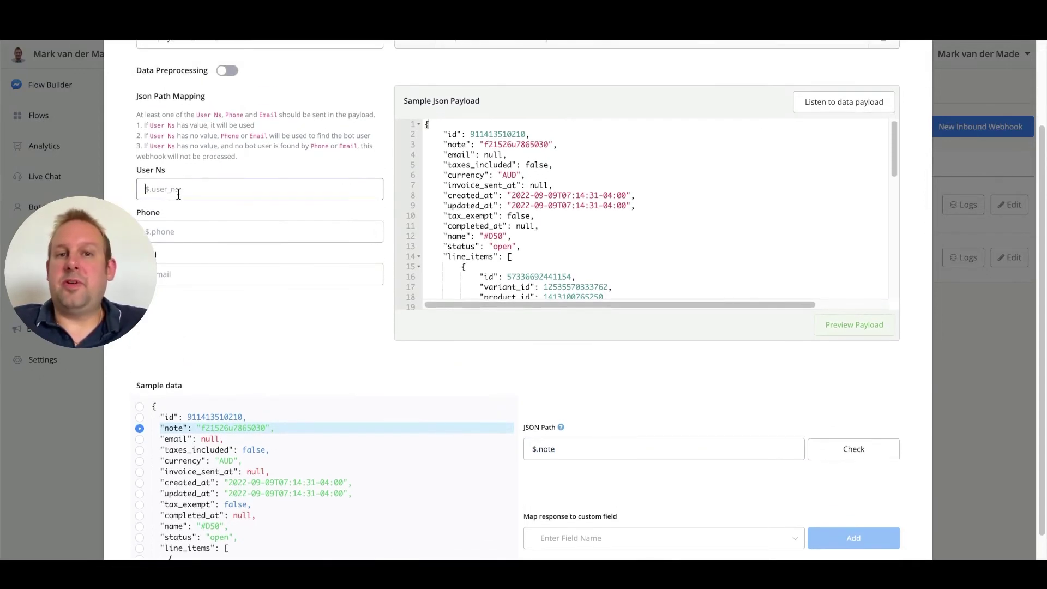
pyautogui.hotkey('ctrl', 'v')
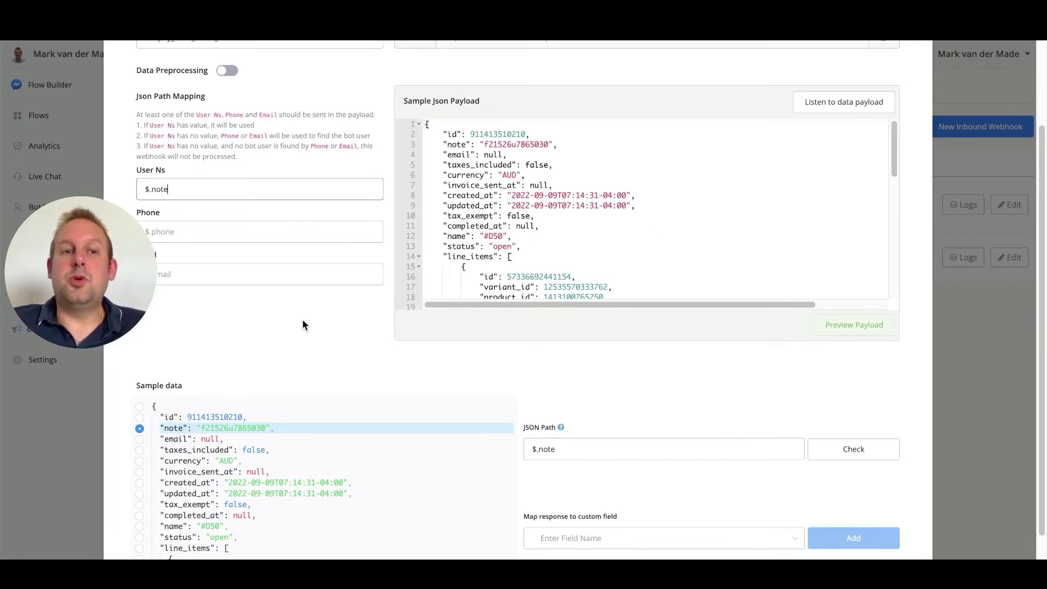
pyautogui.scroll(-1, 302, 319)
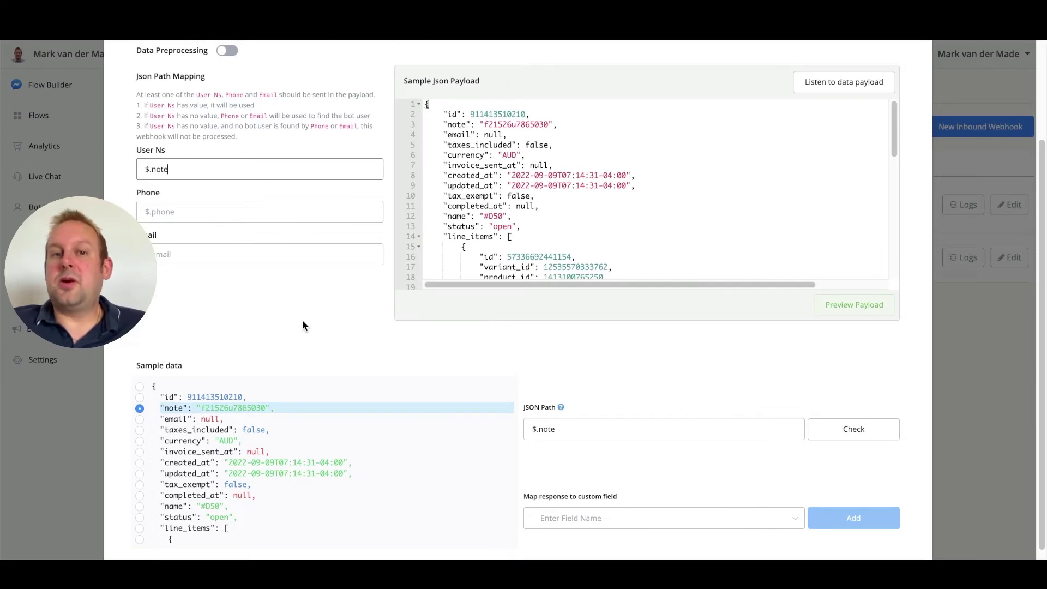
pyautogui.scroll(-4, 302, 322)
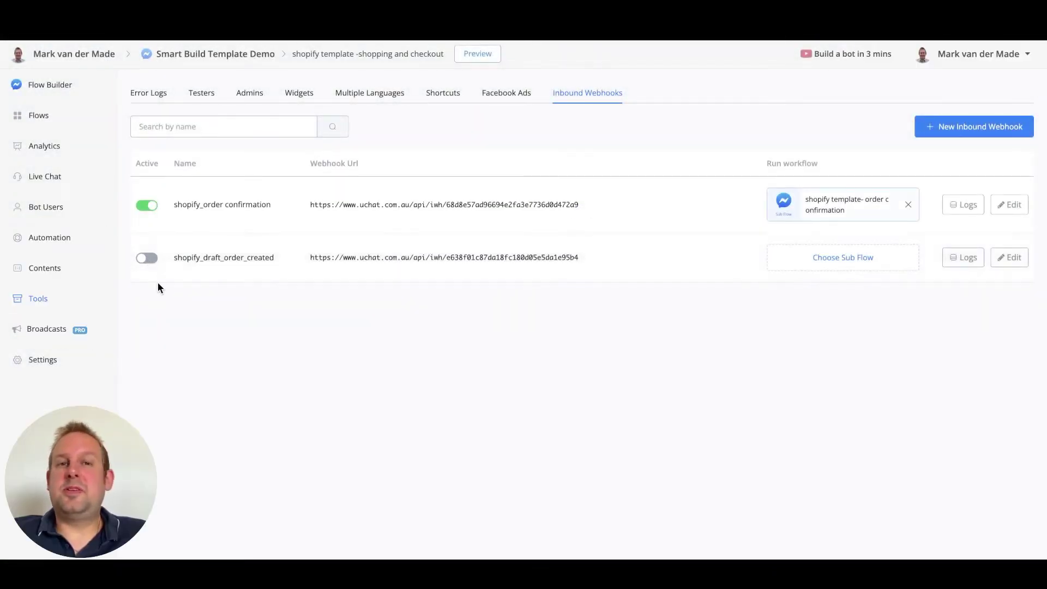
# Turn Active on for shopify_draft_order_created and assign the 'shopify template- abandoned cart flow' sub flow
pyautogui.click(152, 260)
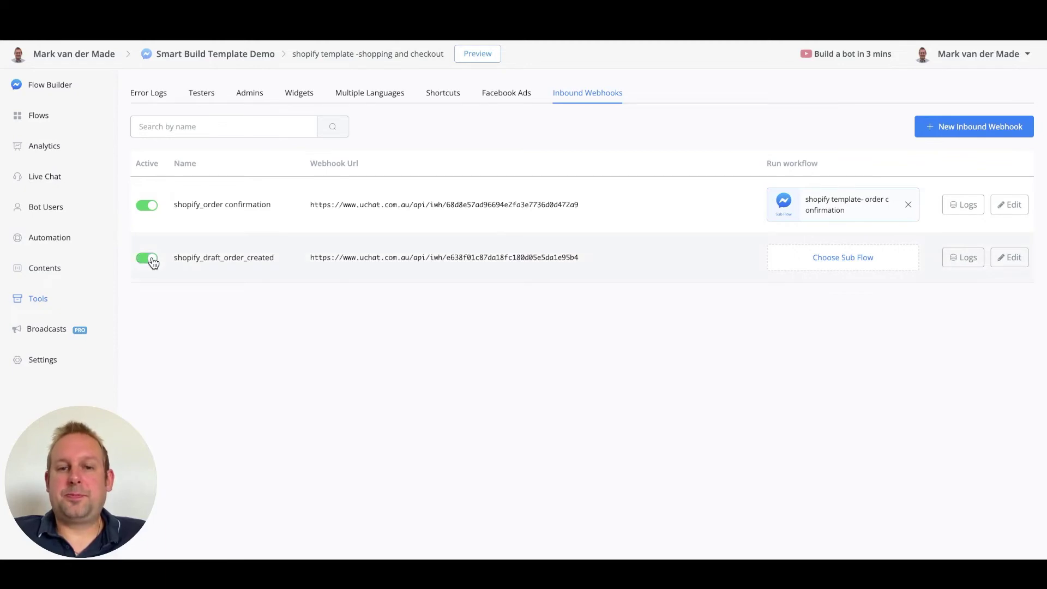
pyautogui.click(869, 258)
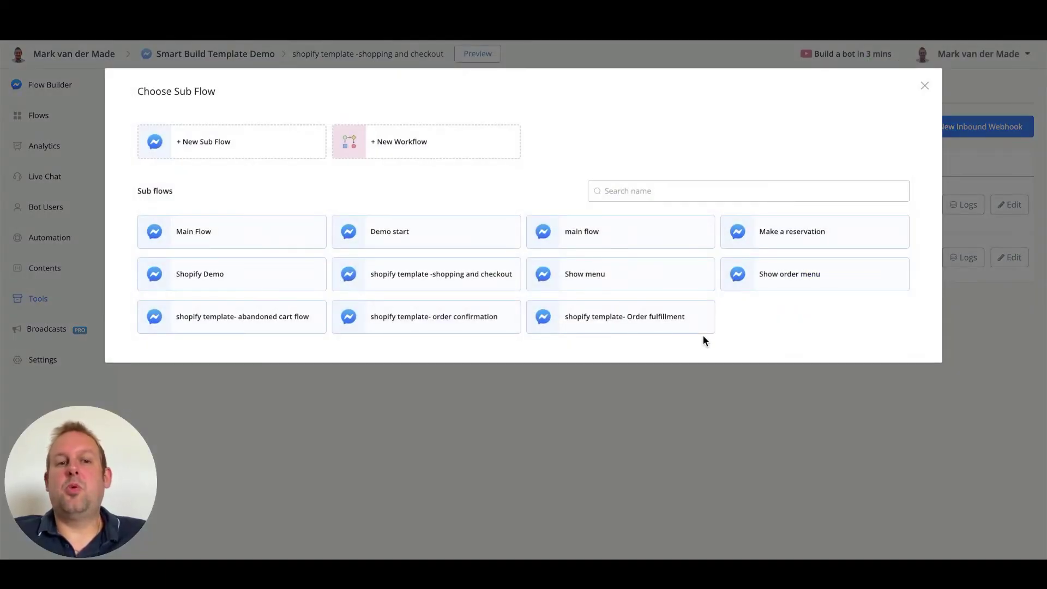
pyautogui.click(240, 327)
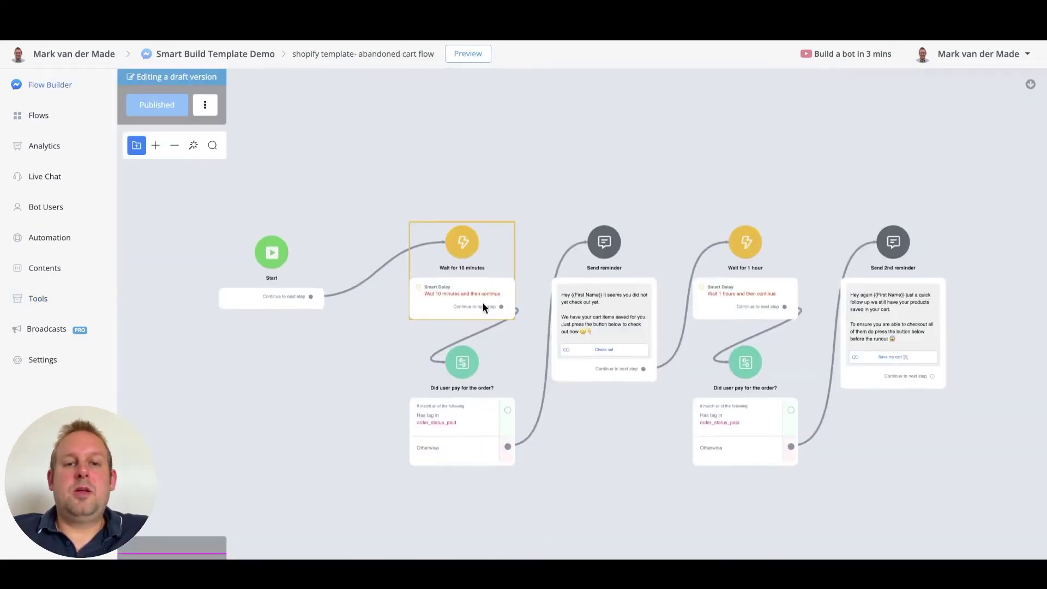
# Inspect the flow's 10-minute wait, reminder message and order_status_paid payment check on the canvas
pyautogui.scroll(5, 472, 302)
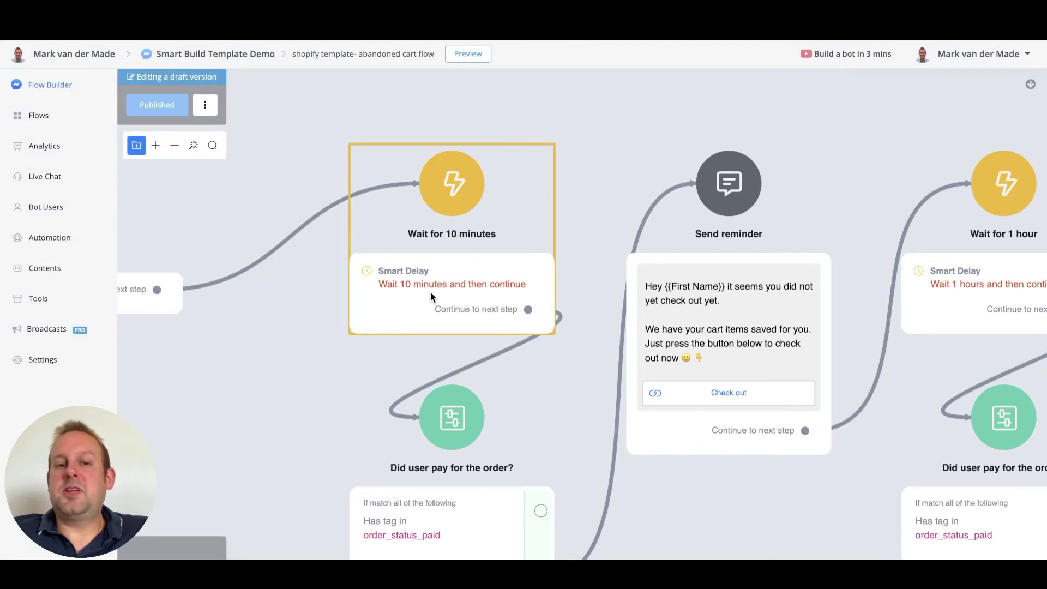
pyautogui.moveTo(310, 456); pyautogui.dragTo(296, 224)
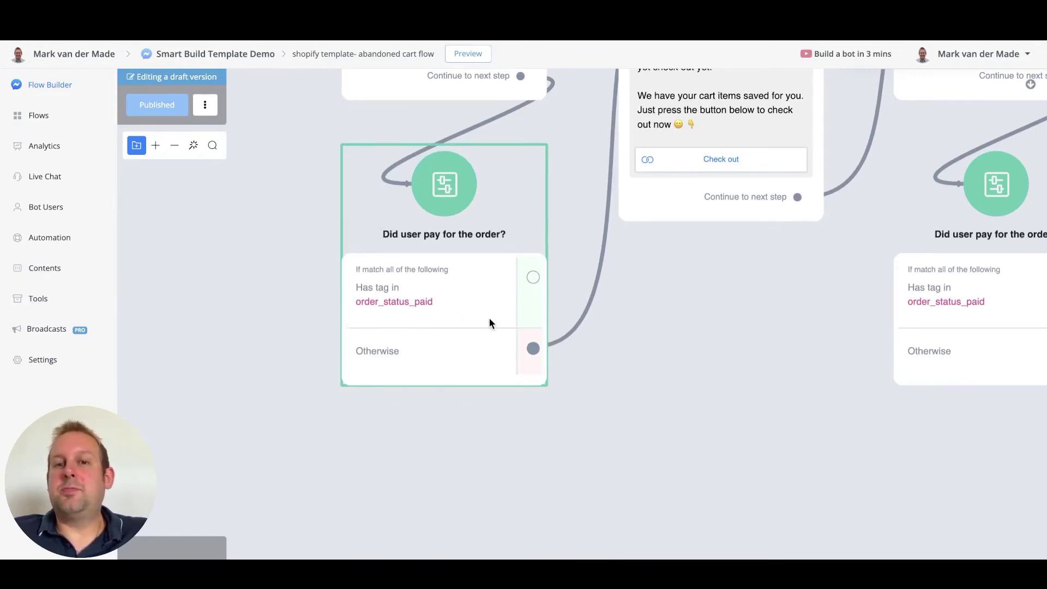
pyautogui.moveTo(728, 314); pyautogui.dragTo(703, 371)
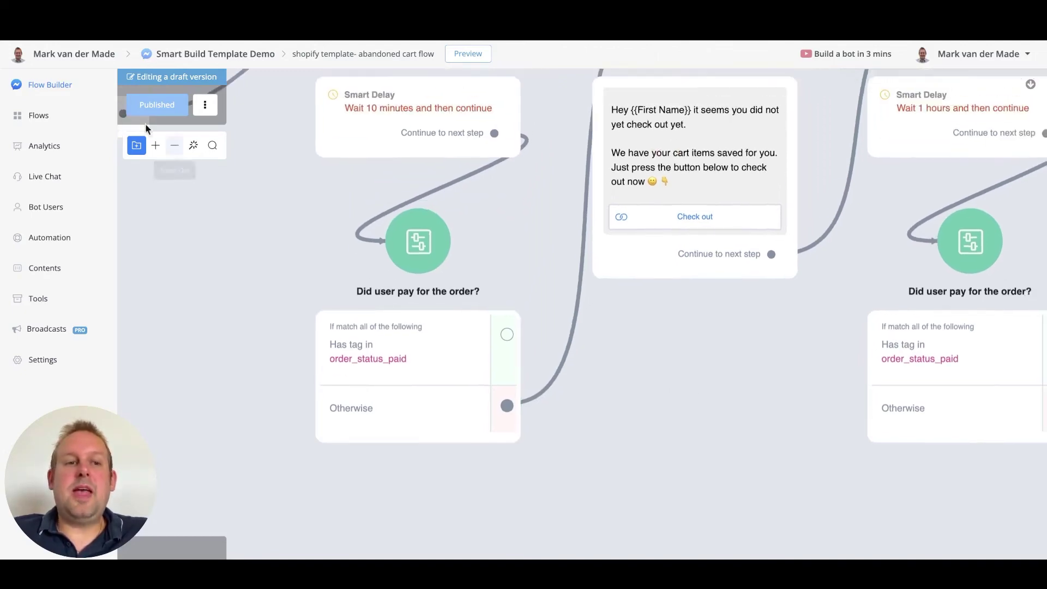
pyautogui.click(25, 119)
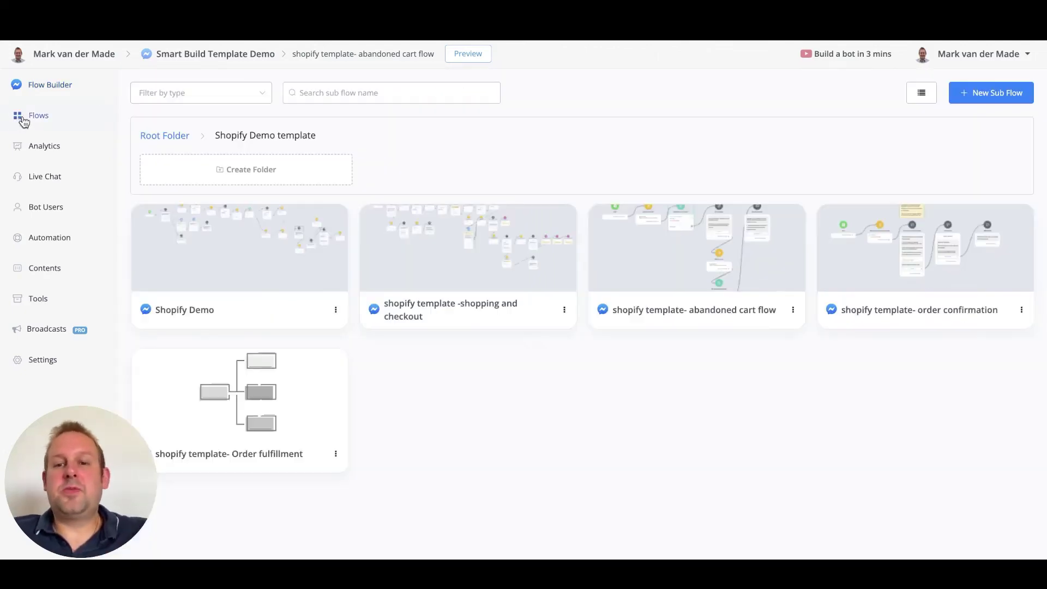
pyautogui.click(870, 267)
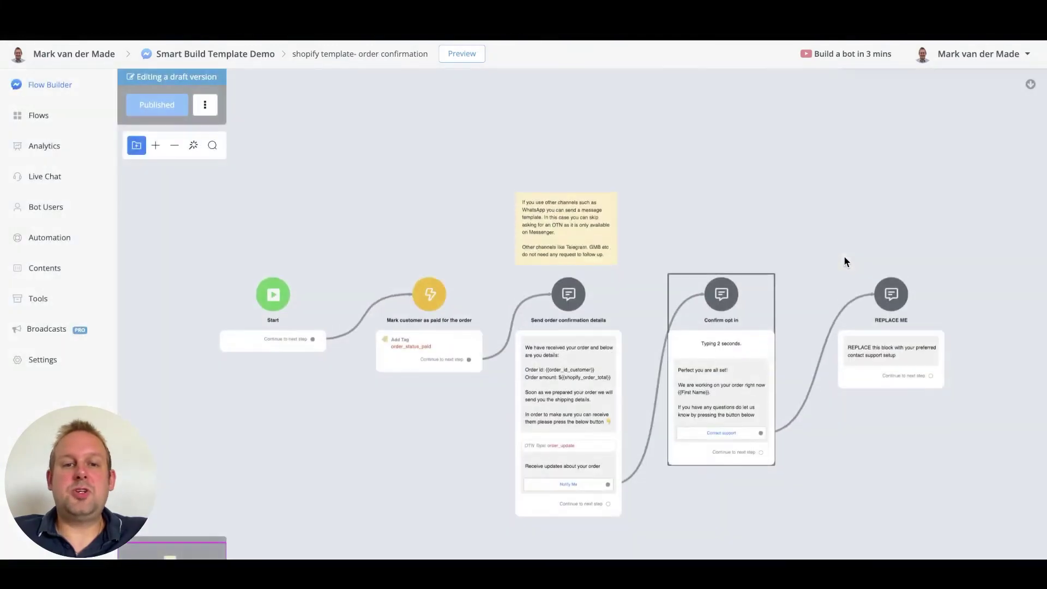
pyautogui.scroll(5, 403, 371)
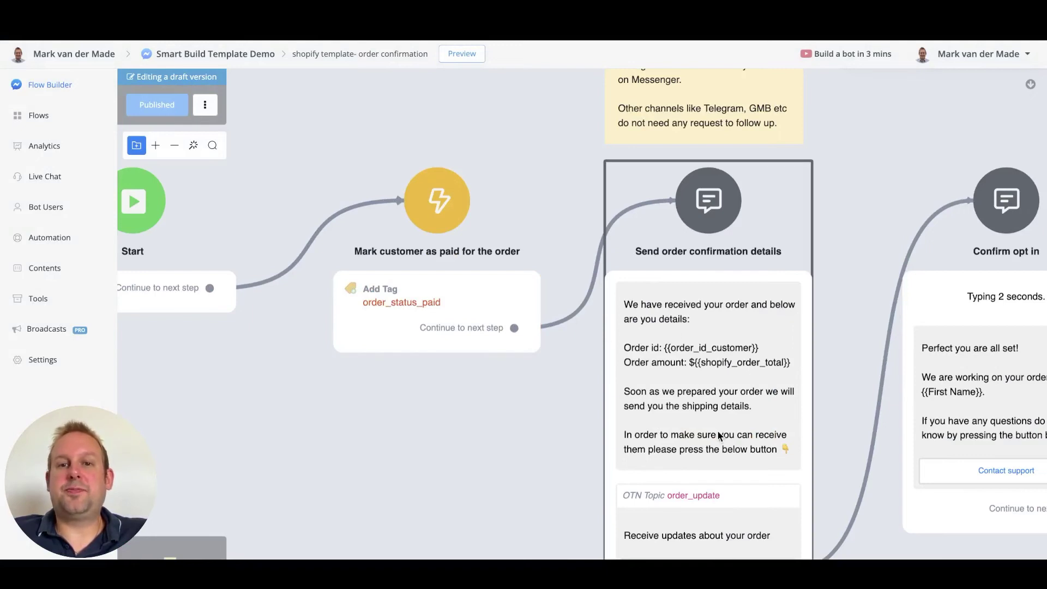
pyautogui.click(54, 118)
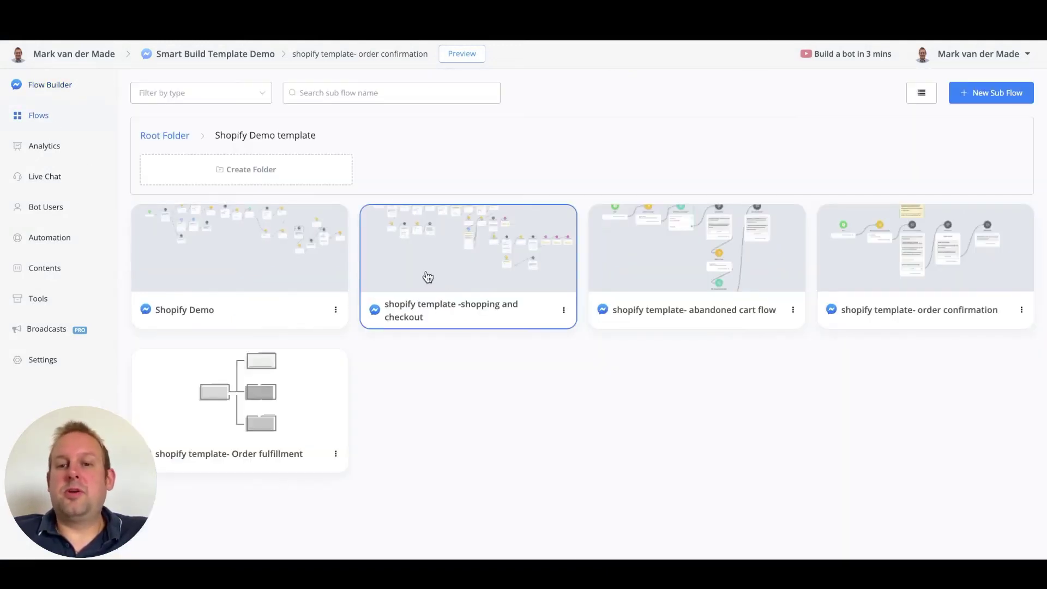
# Open the abandoned cart flow and inspect its first and second payment check nodes
pyautogui.click(713, 283)
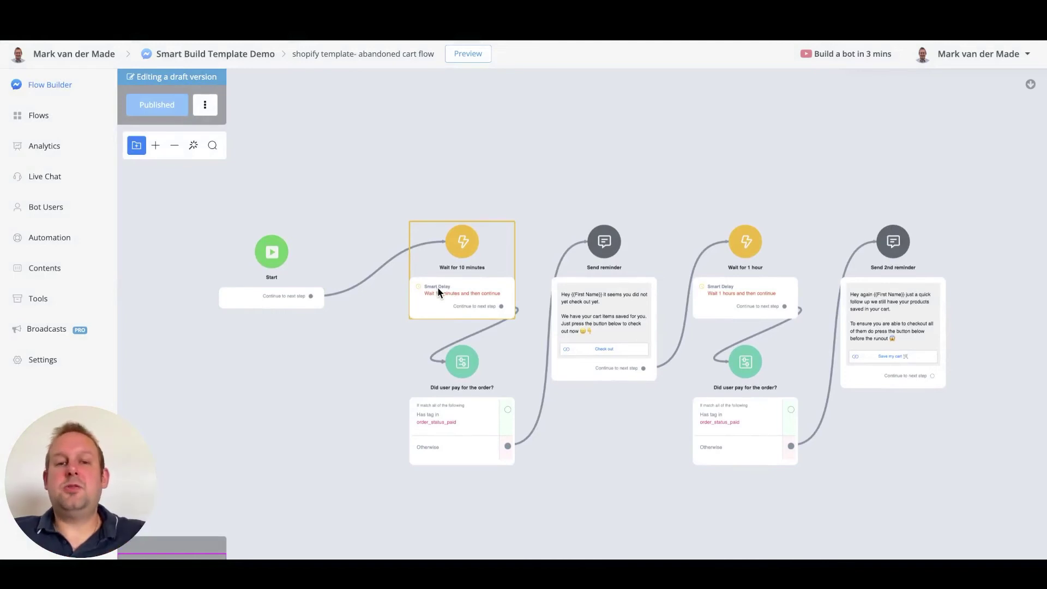
pyautogui.scroll(2, 539, 358)
pyautogui.scroll(2, 407, 355)
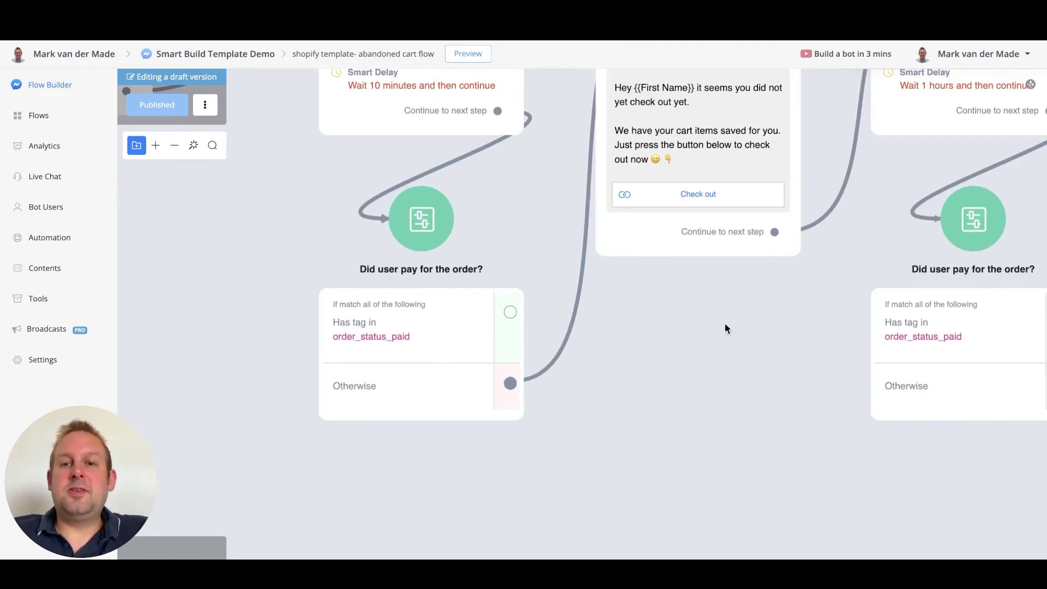
pyautogui.moveTo(703, 311); pyautogui.dragTo(491, 401)
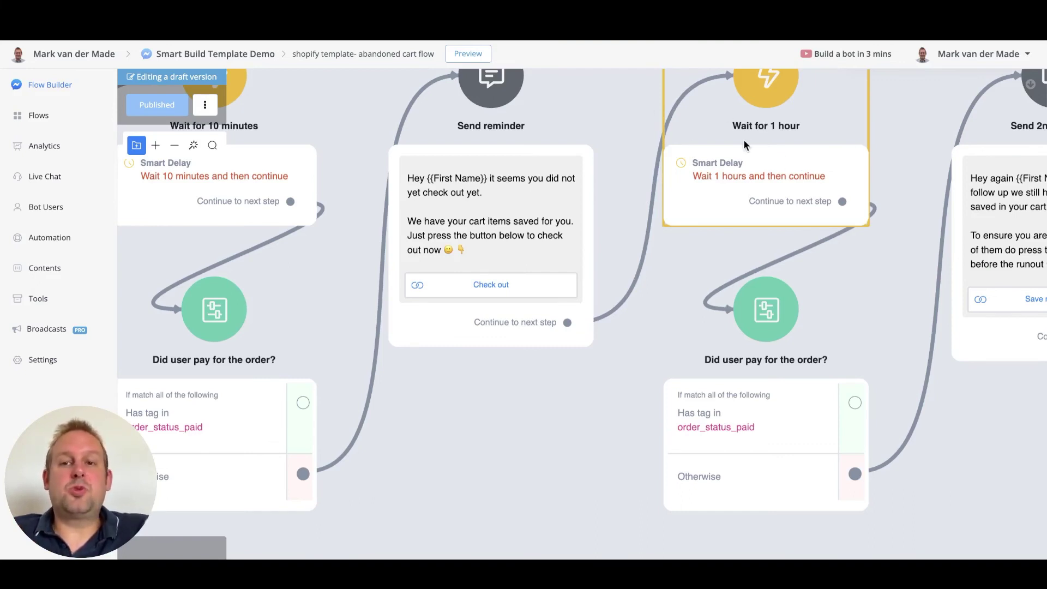
pyautogui.moveTo(633, 444); pyautogui.dragTo(404, 331)
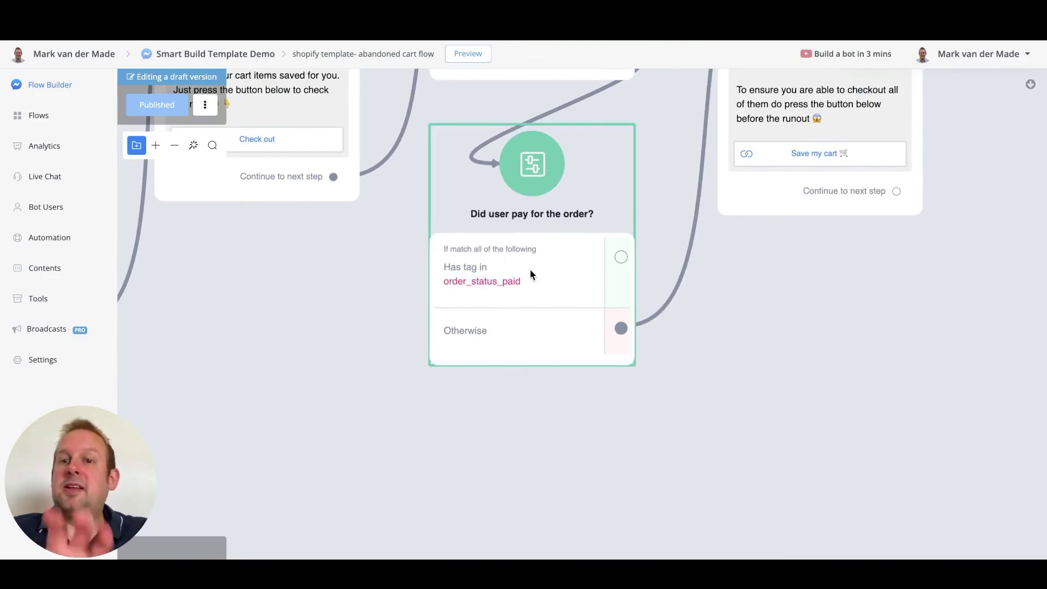
# Review the 1-hour wait, both reminder cards, then zoom out to show the whole flow from Start
pyautogui.moveTo(889, 281); pyautogui.dragTo(681, 414)
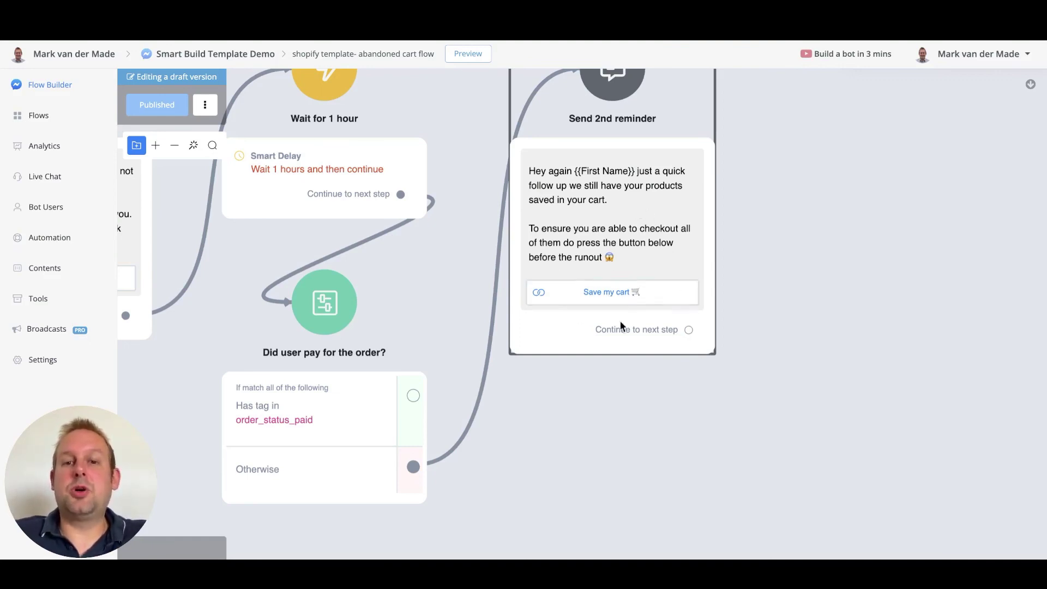
pyautogui.moveTo(554, 402); pyautogui.dragTo(731, 375)
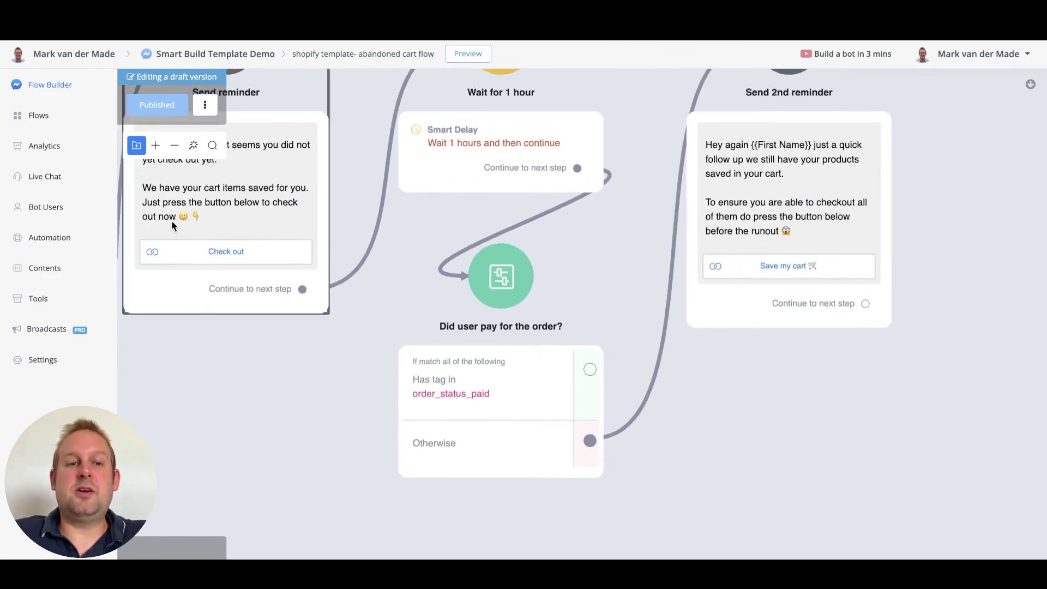
pyautogui.moveTo(852, 370); pyautogui.dragTo(657, 382)
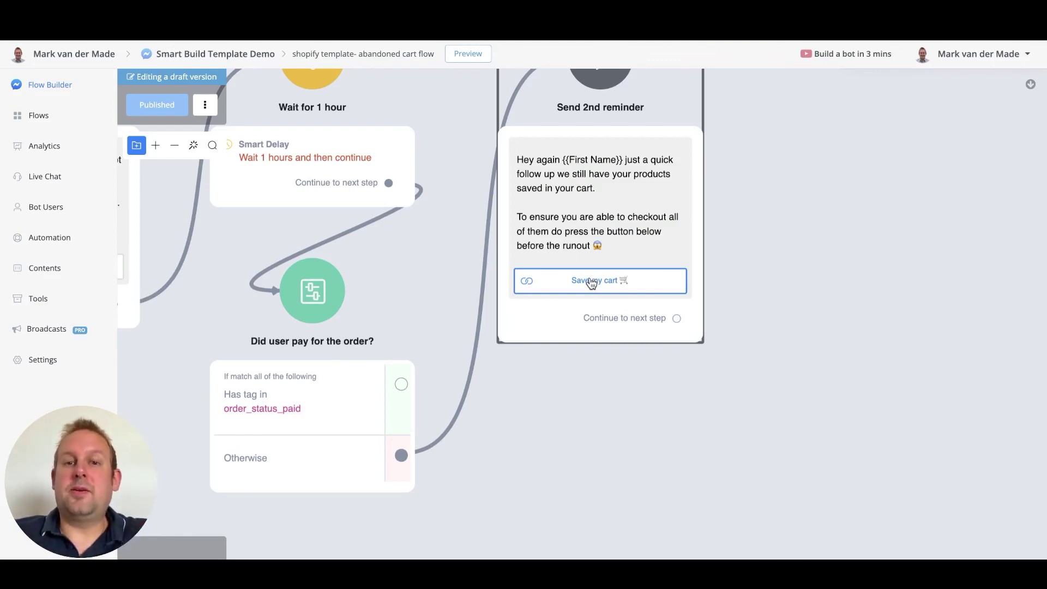
pyautogui.scroll(-2, 592, 283)
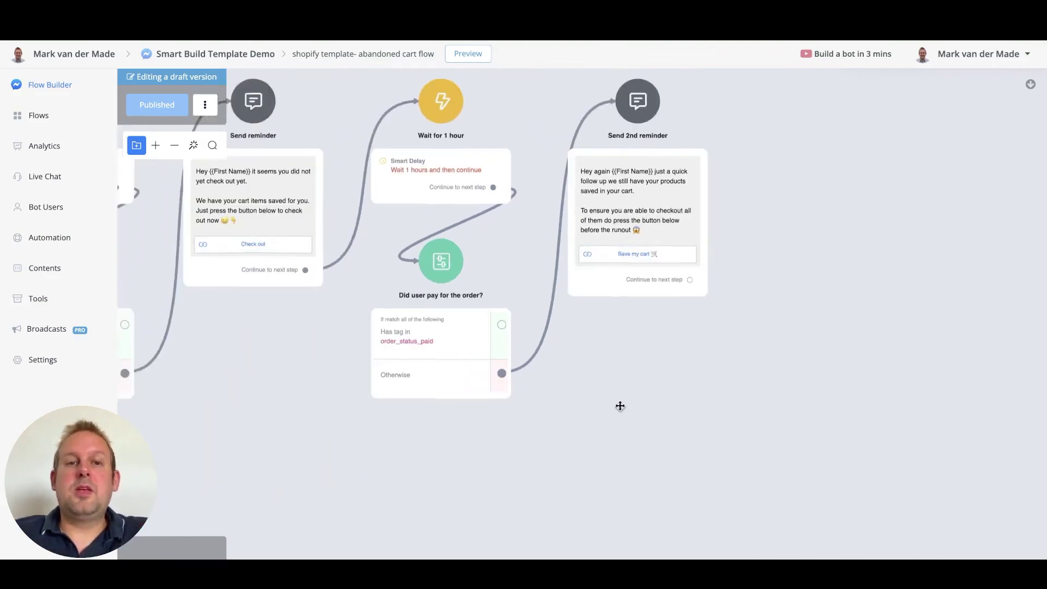
pyautogui.scroll(-5, 827, 393)
pyautogui.moveTo(656, 409); pyautogui.dragTo(625, 404)
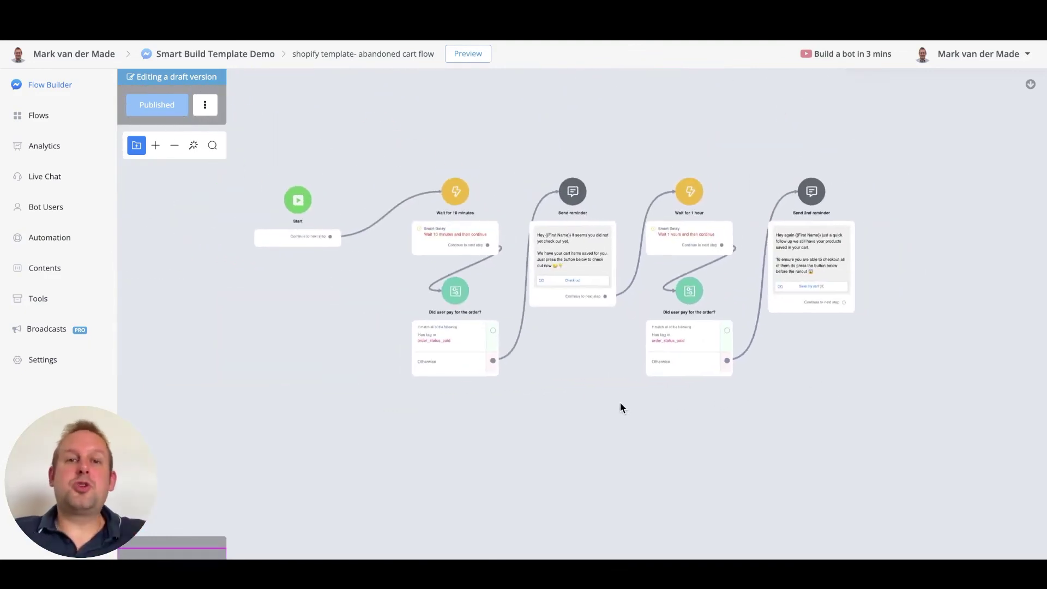